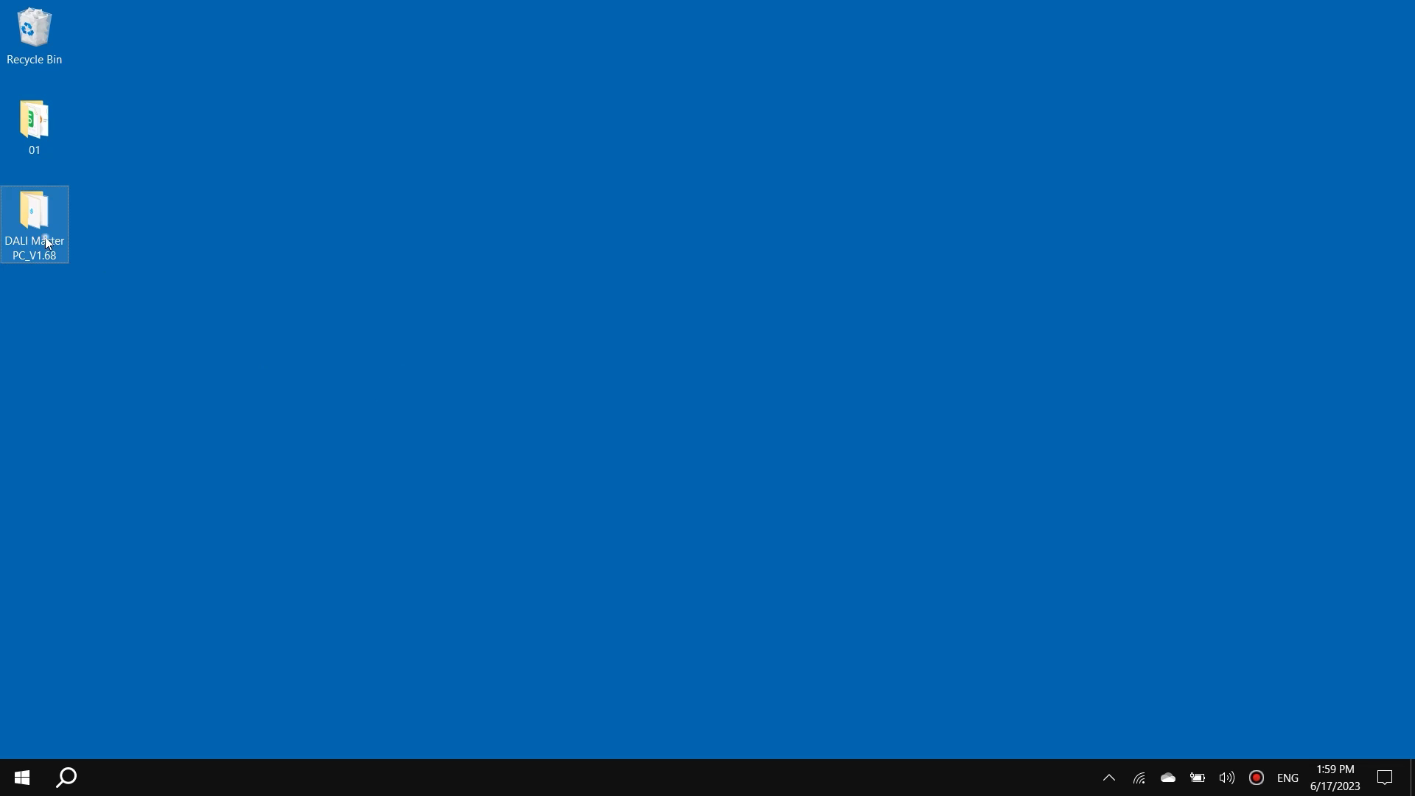
Run the x64 installer from the DALI Master PC_V1.68 folder in English, keeping the desktop shortcut
double_click(54, 244)
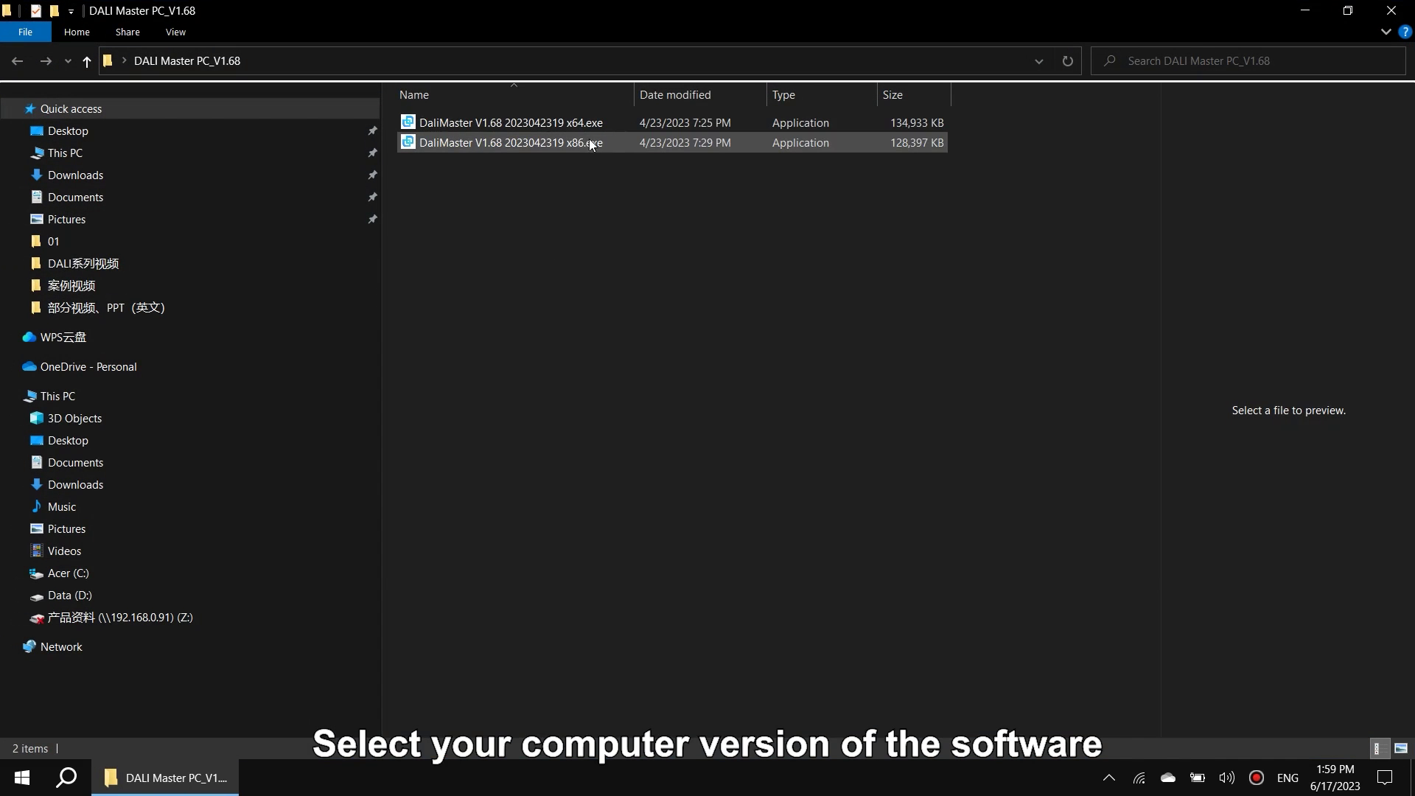
double_click(583, 122)
left_click(724, 396)
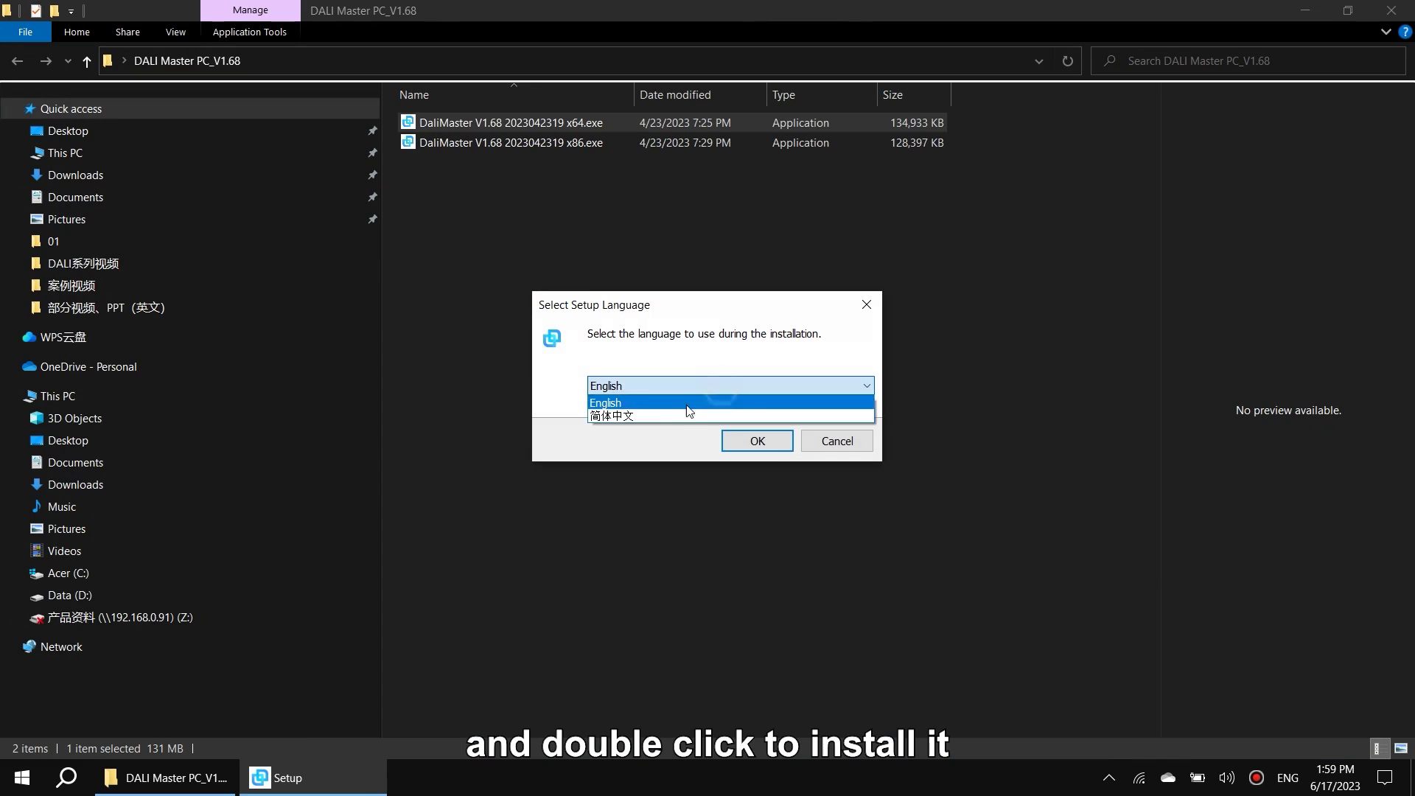
left_click(671, 405)
left_click(758, 439)
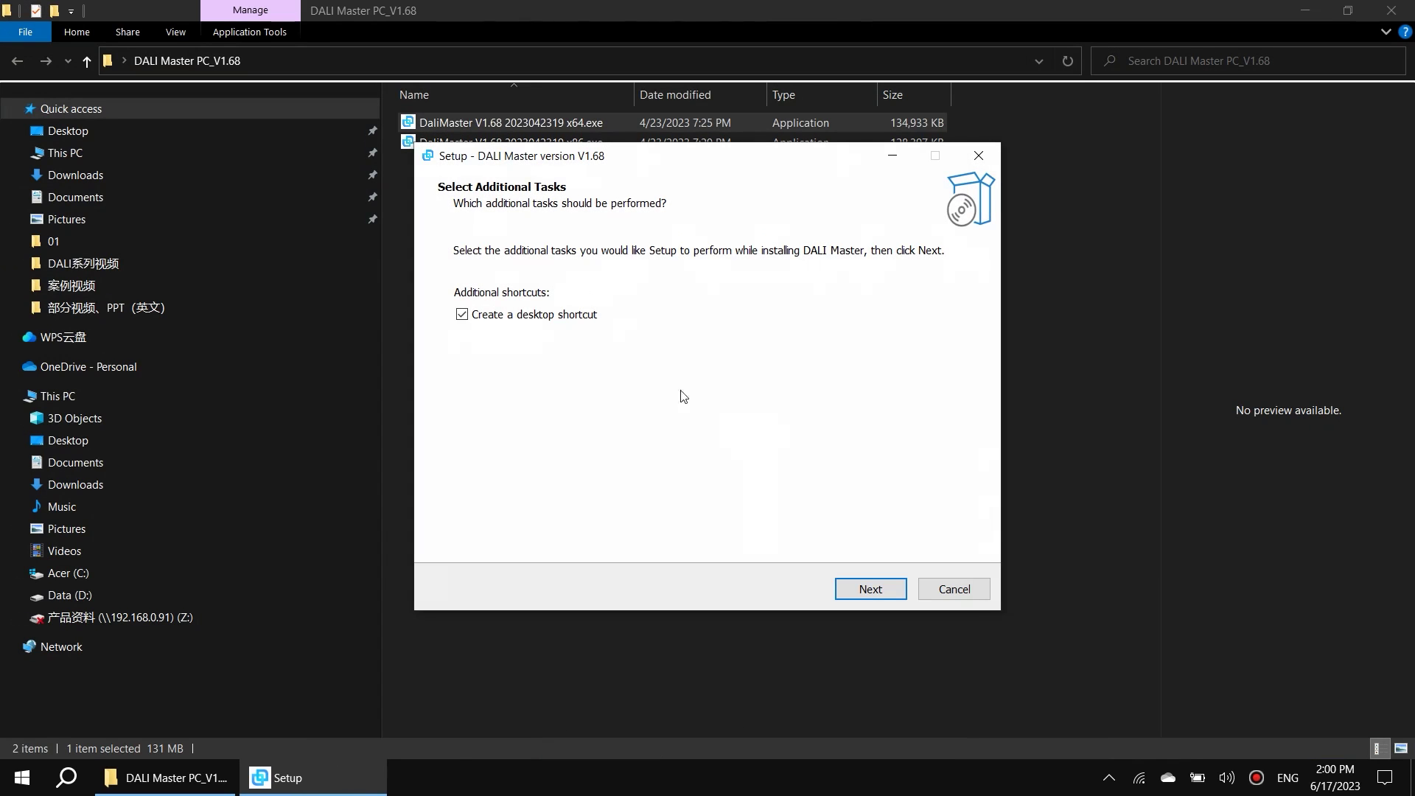
left_click(865, 596)
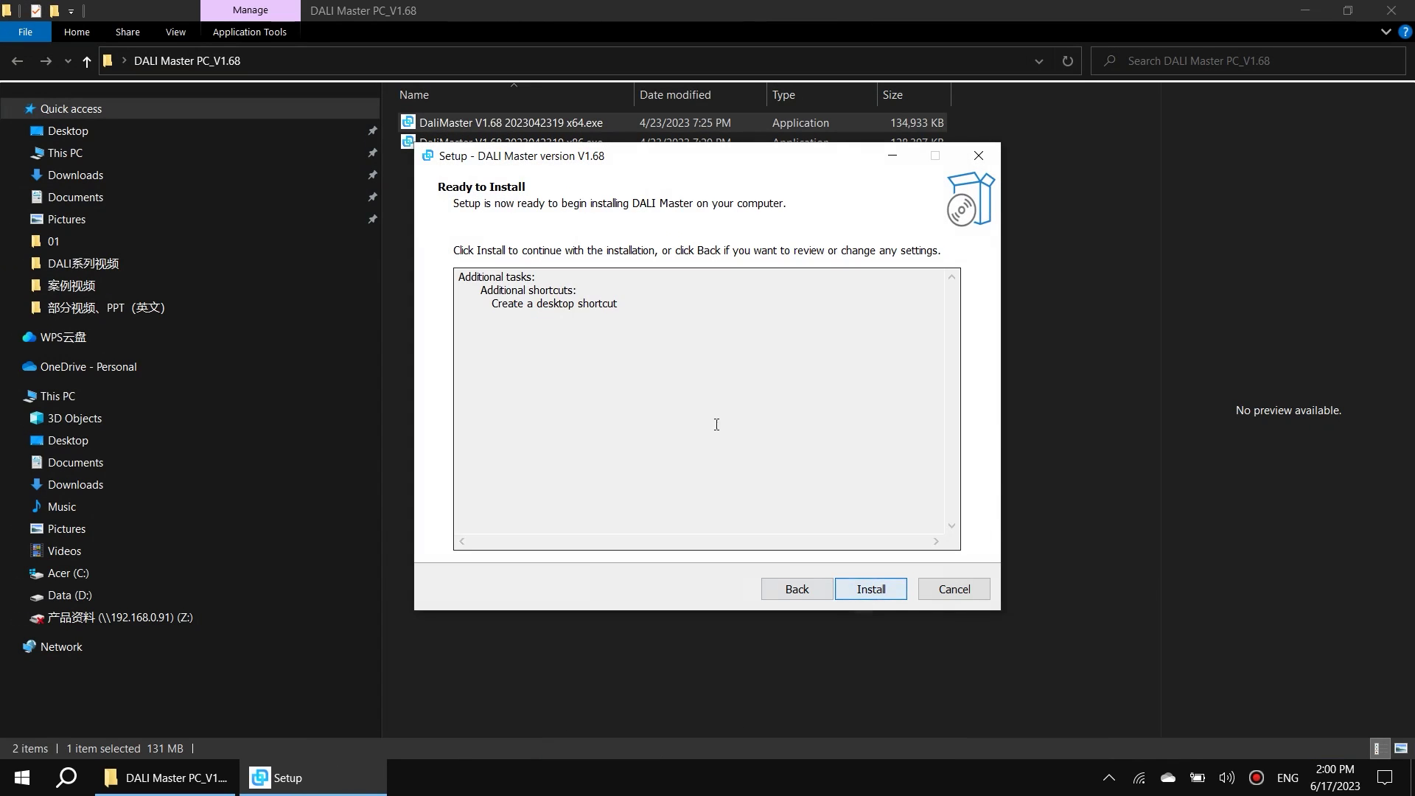
left_click(871, 589)
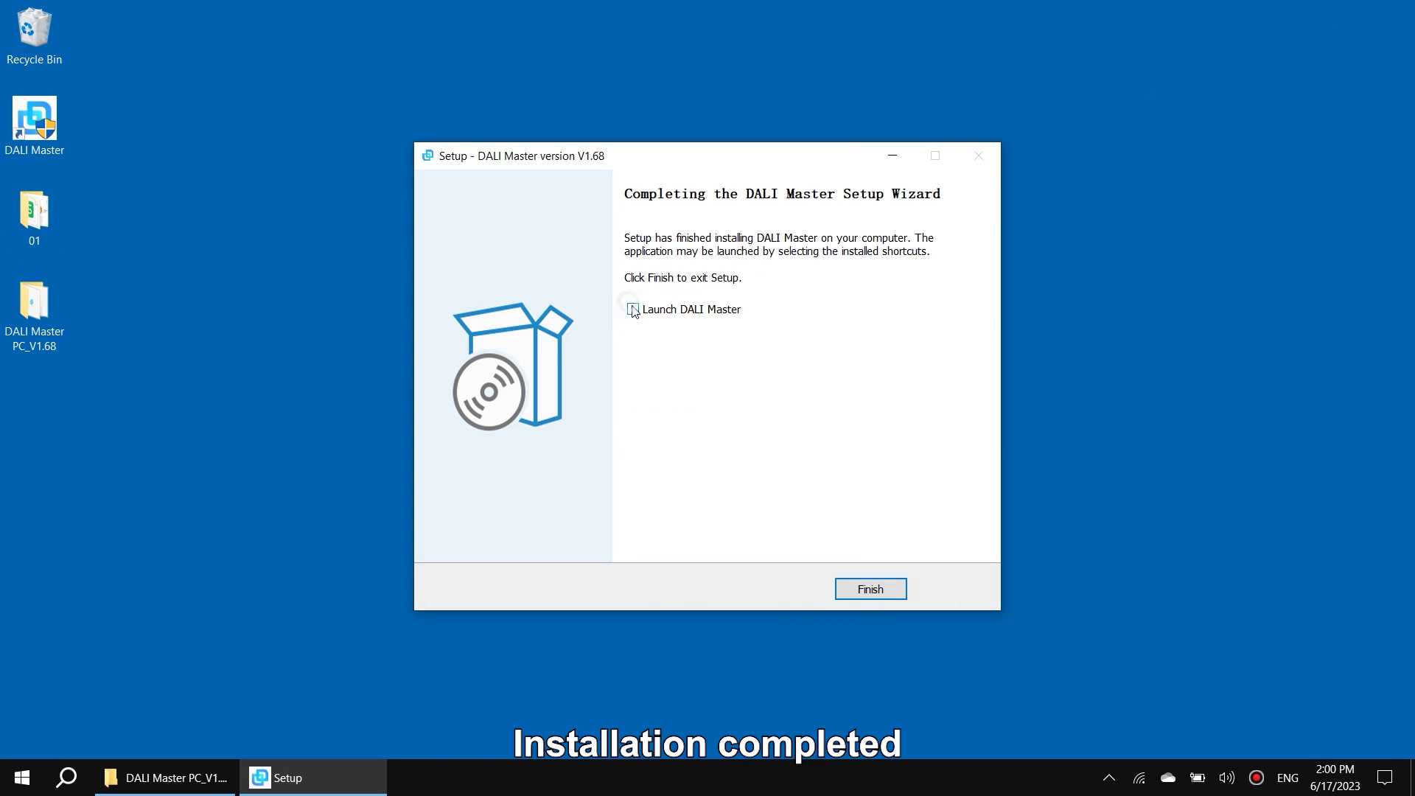
left_click(867, 591)
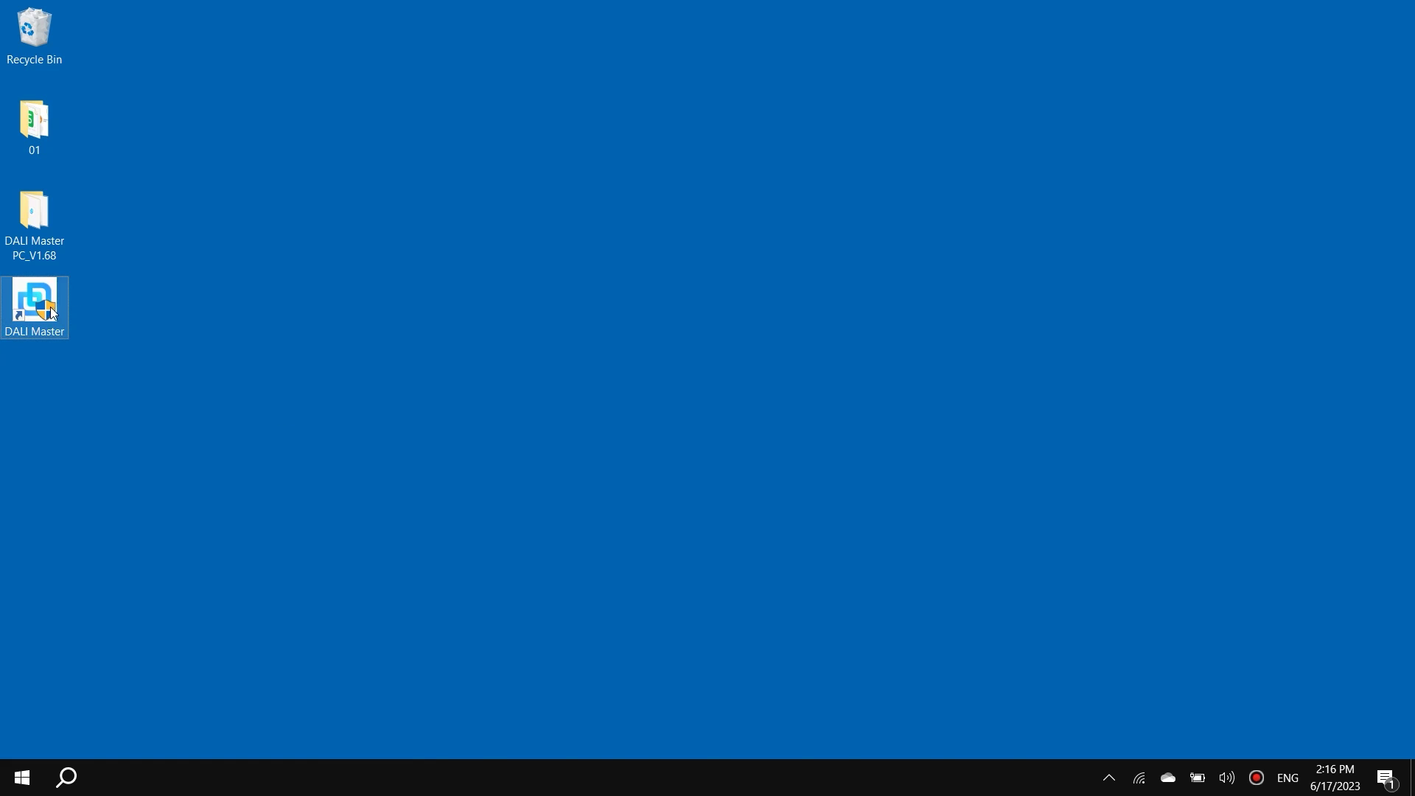
Bring up the DALI Master desktop shortcut's context menu, then dismiss it without choosing anything
right_click(47, 305)
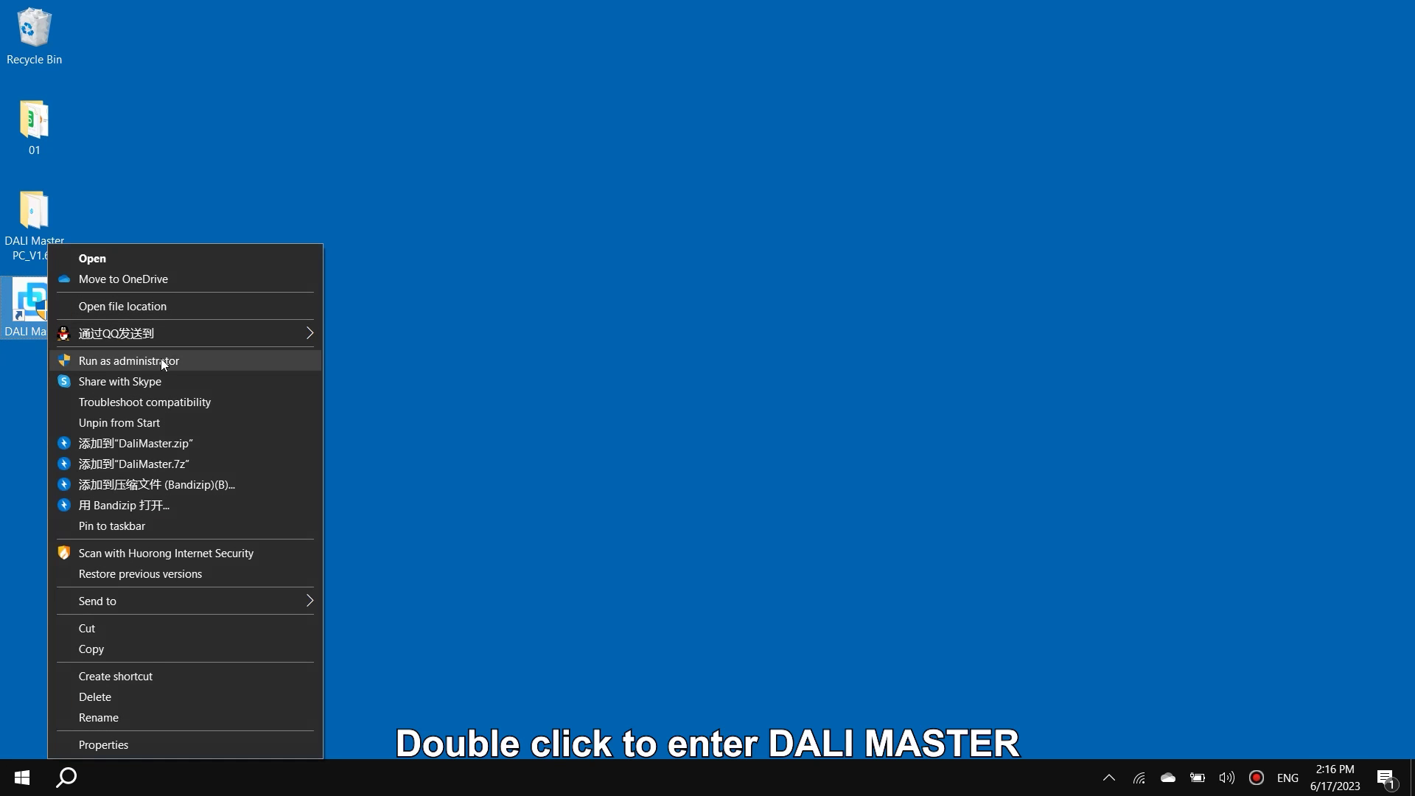
left_click(442, 333)
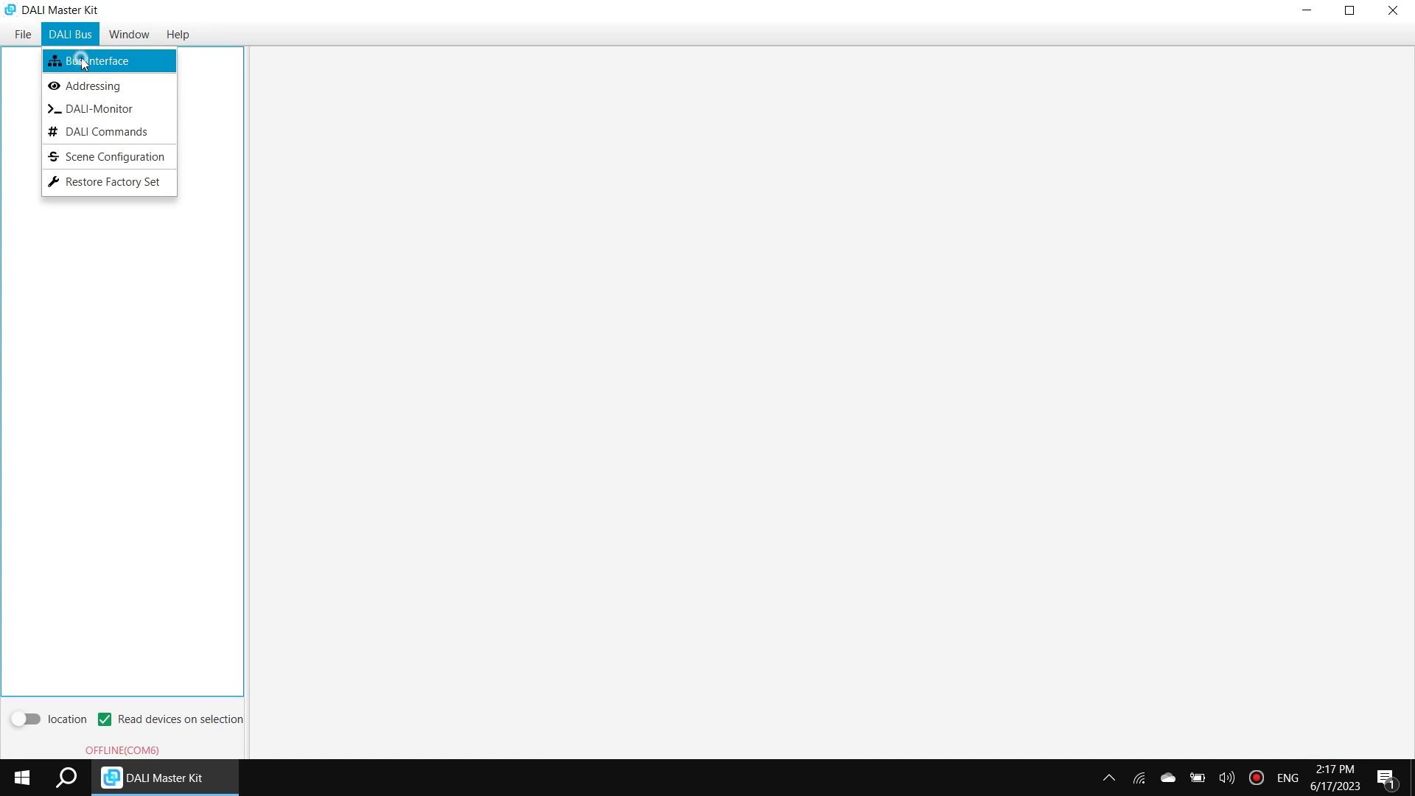
Connect on COM6 and run a complete new addressing without keeping group info, using physical selection
left_click(83, 60)
left_click(772, 230)
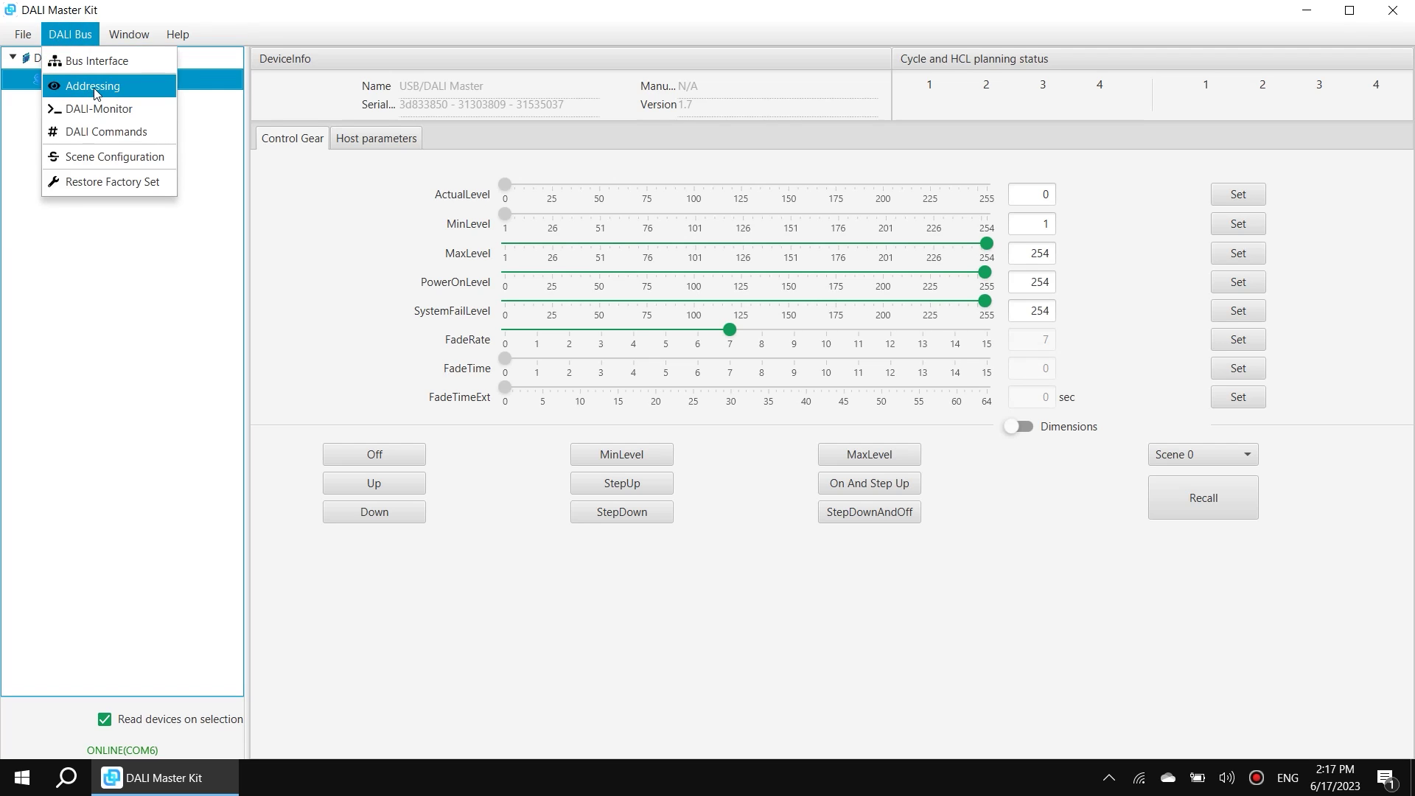
left_click(95, 87)
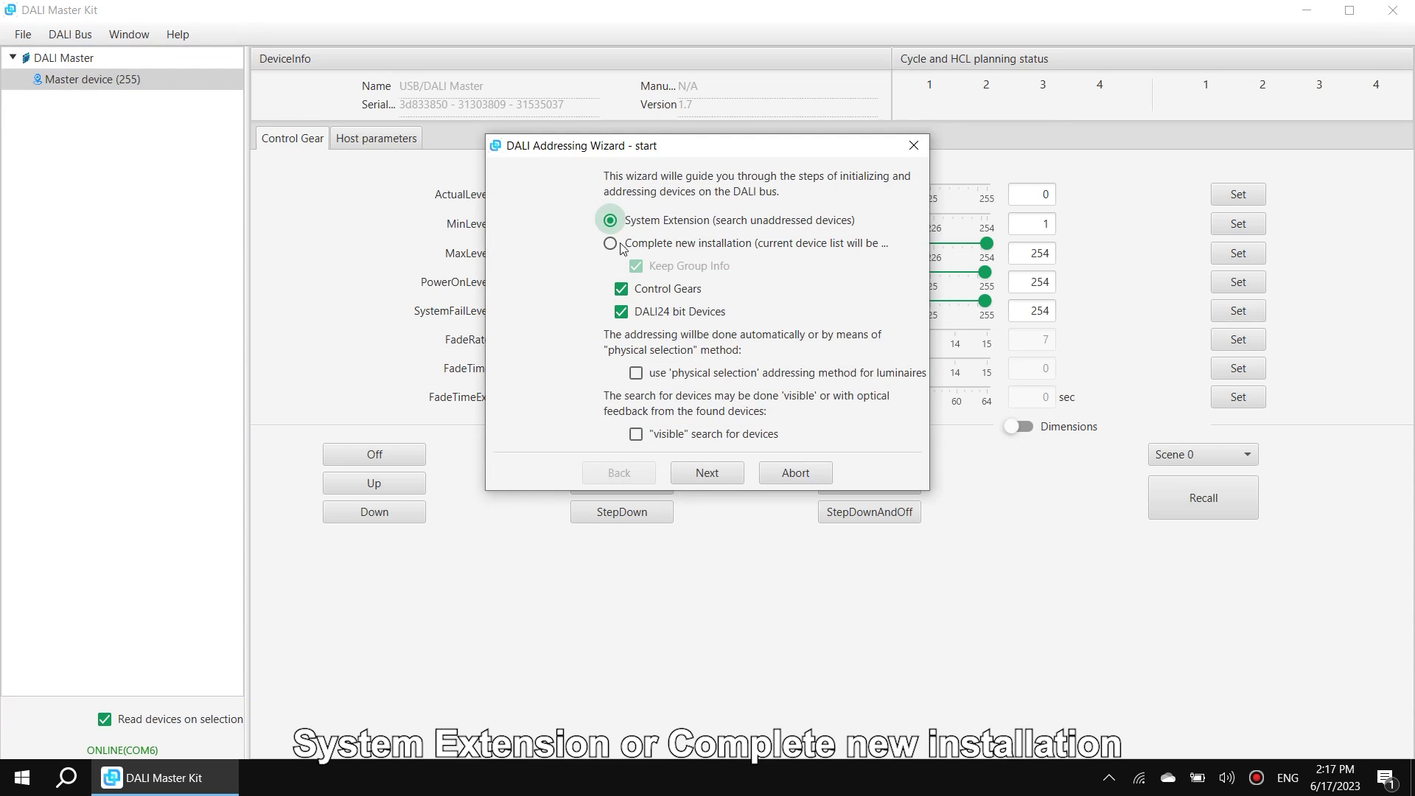
left_click(620, 243)
left_click(637, 267)
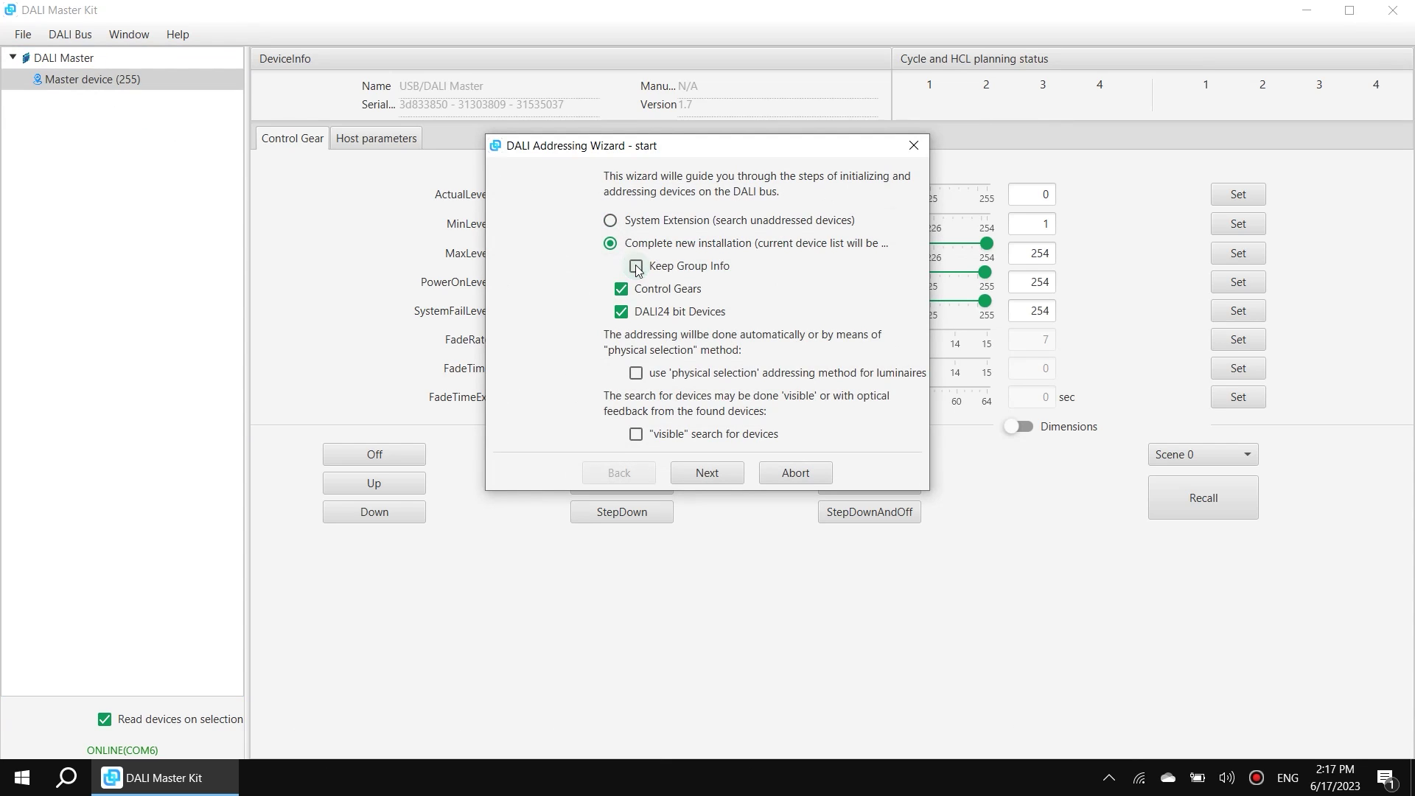
left_click(638, 376)
left_click(711, 477)
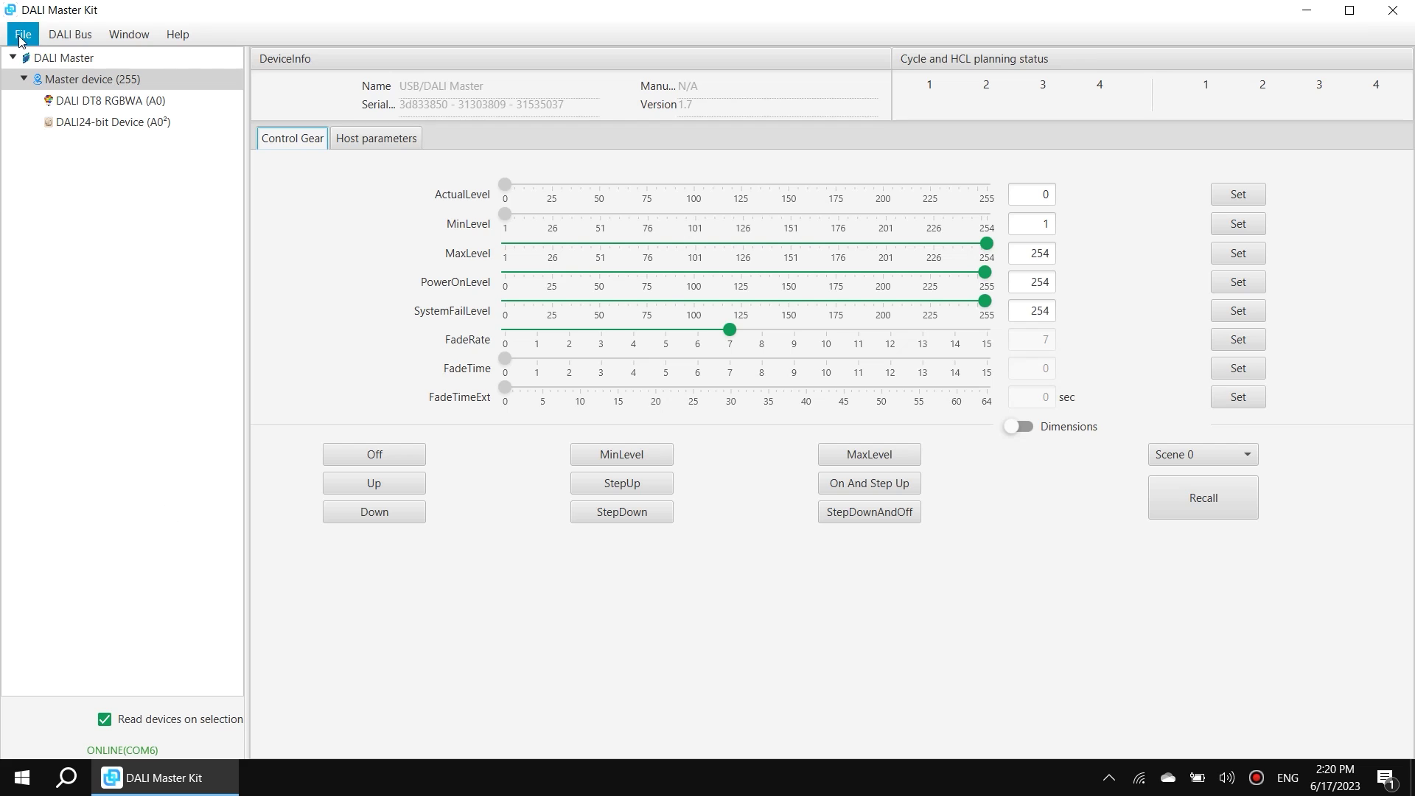
Enable auto-connect to the last serial port in System settings, save, and exit DALI Master Kit
left_click(20, 37)
left_click(59, 60)
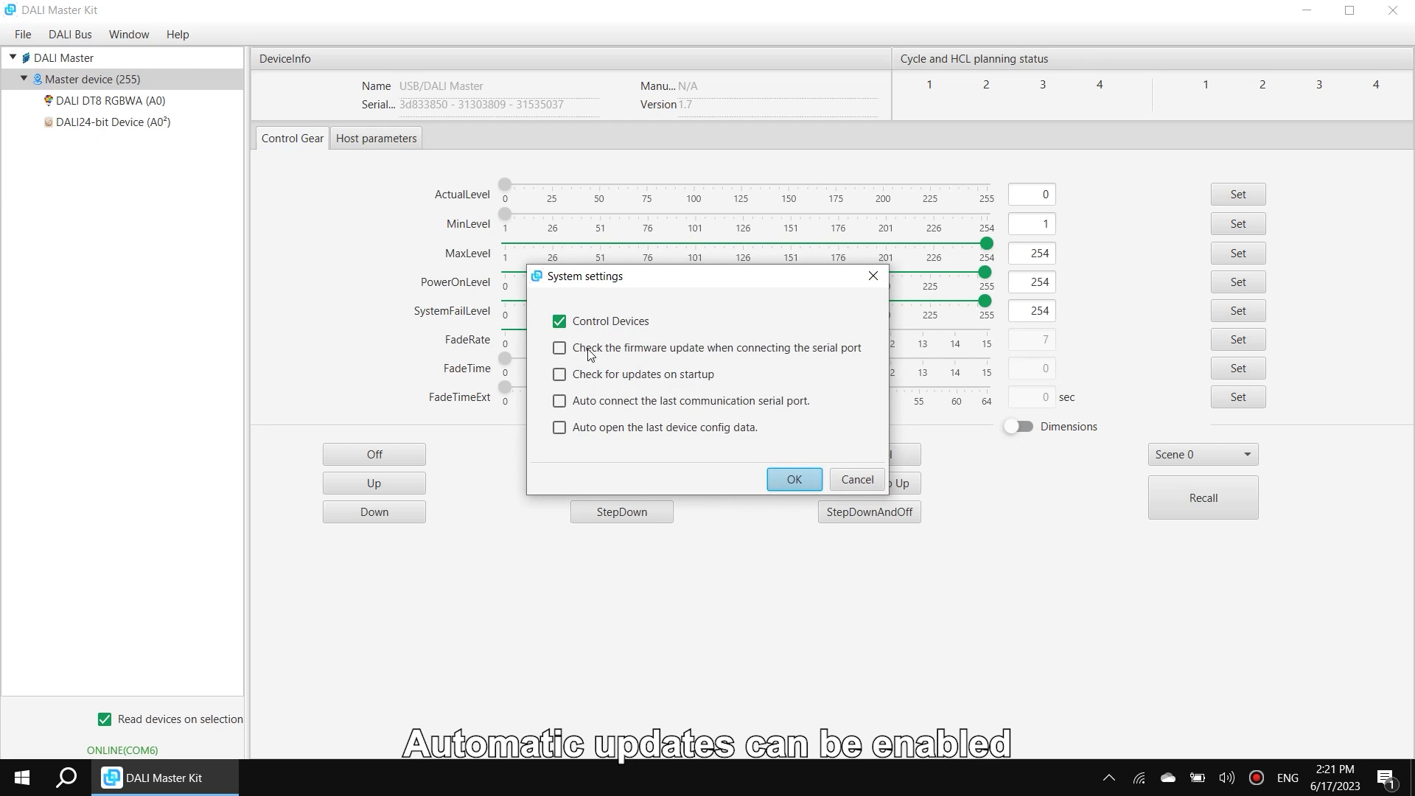
left_click(643, 354)
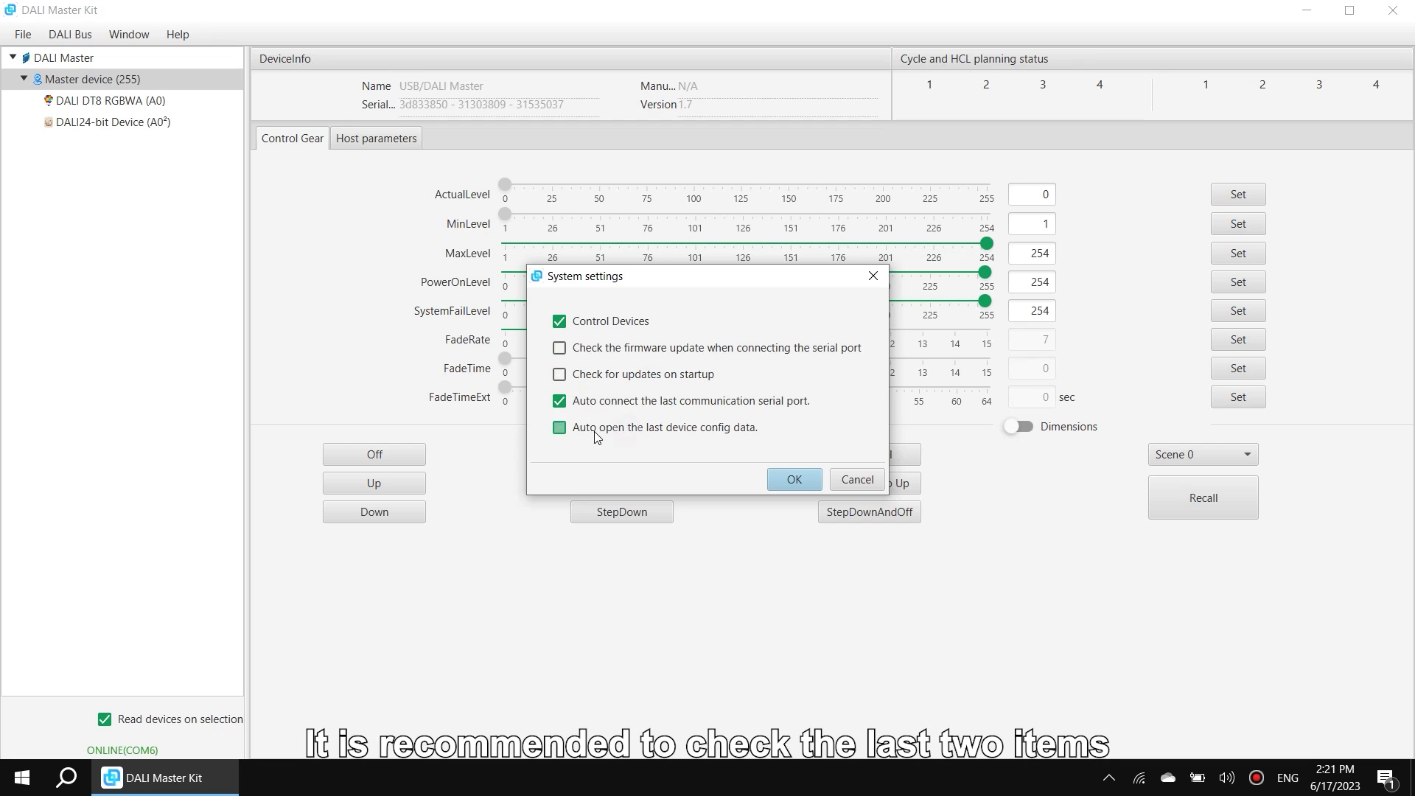
left_click(804, 478)
left_click(1394, 10)
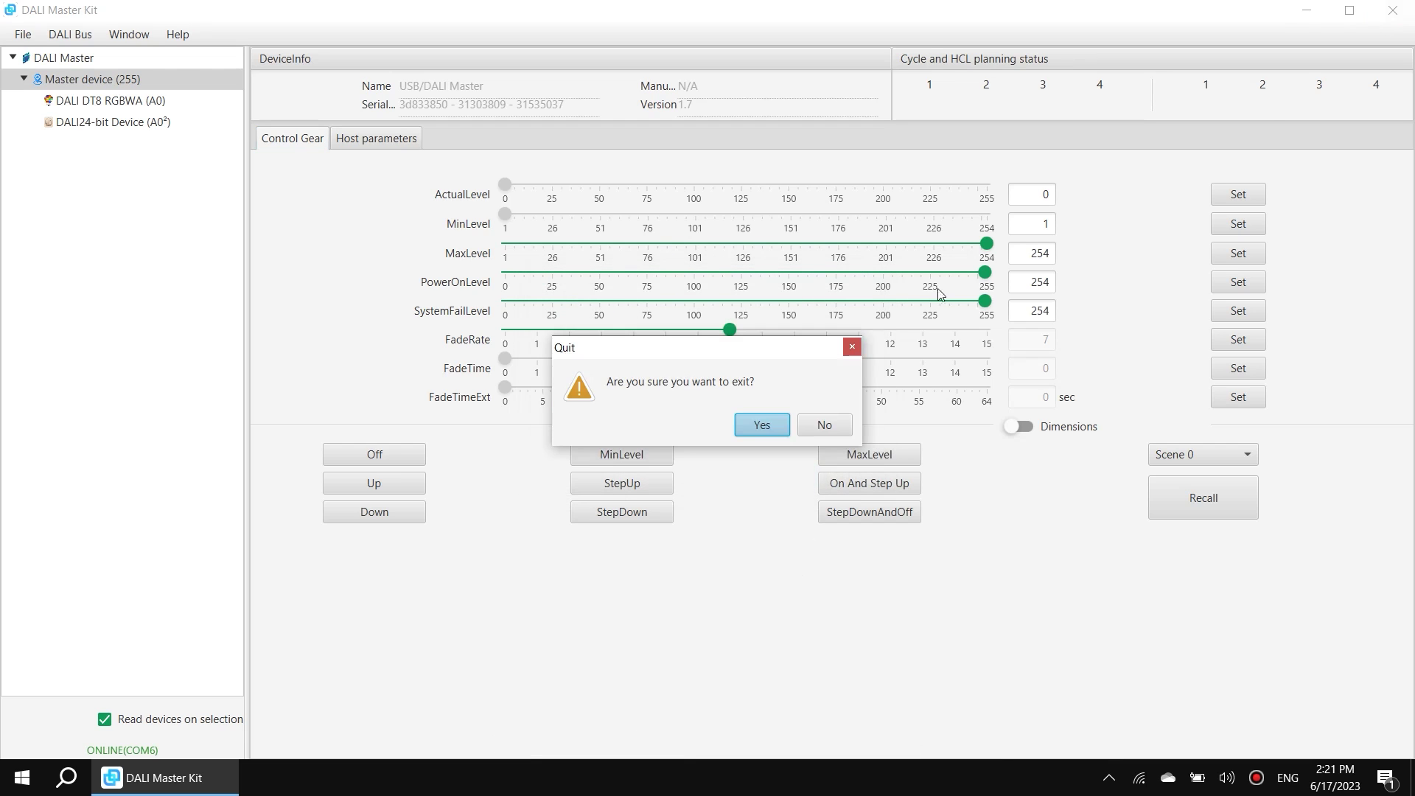
left_click(777, 424)
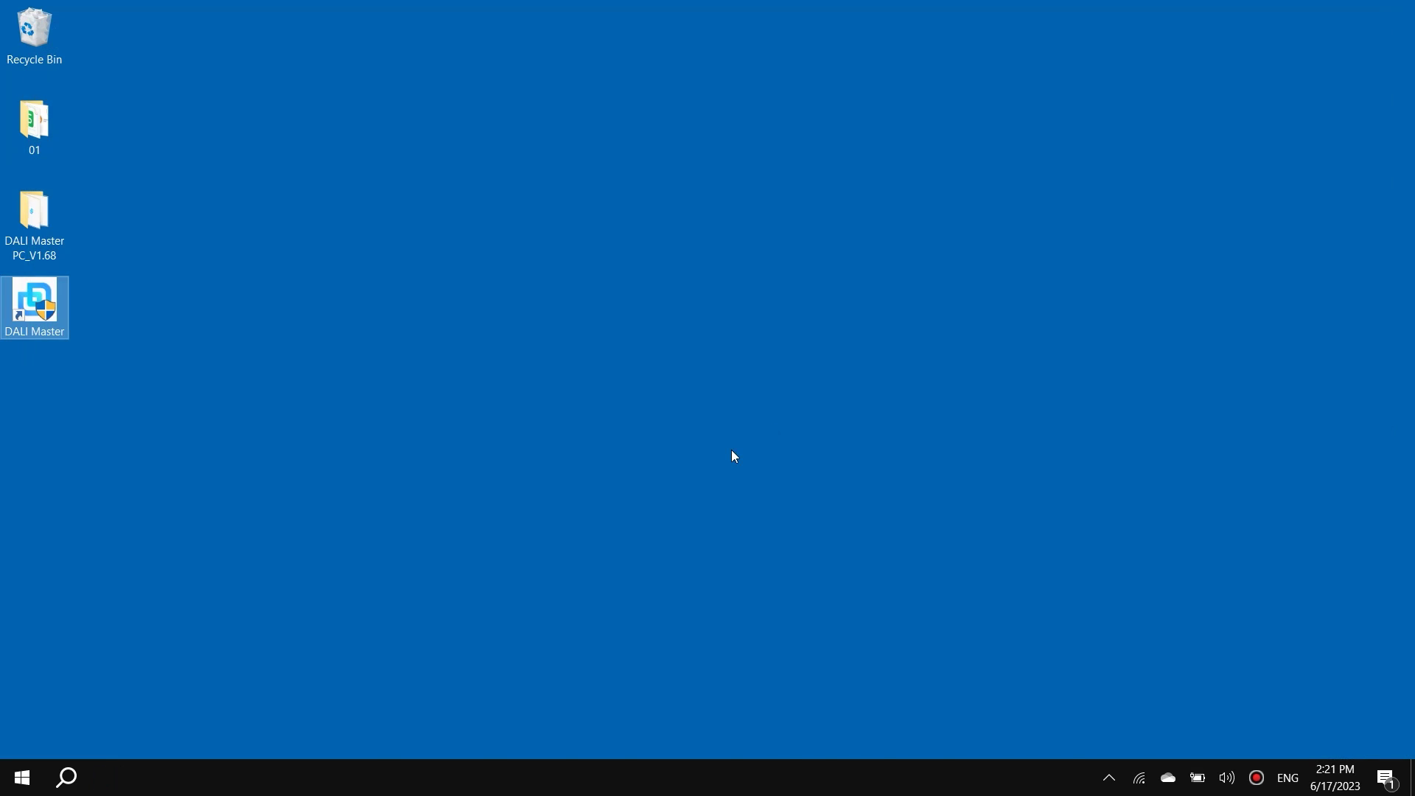
Relaunch DALI Master from the desktop and select Master device (255) in the device tree
double_click(4, 314)
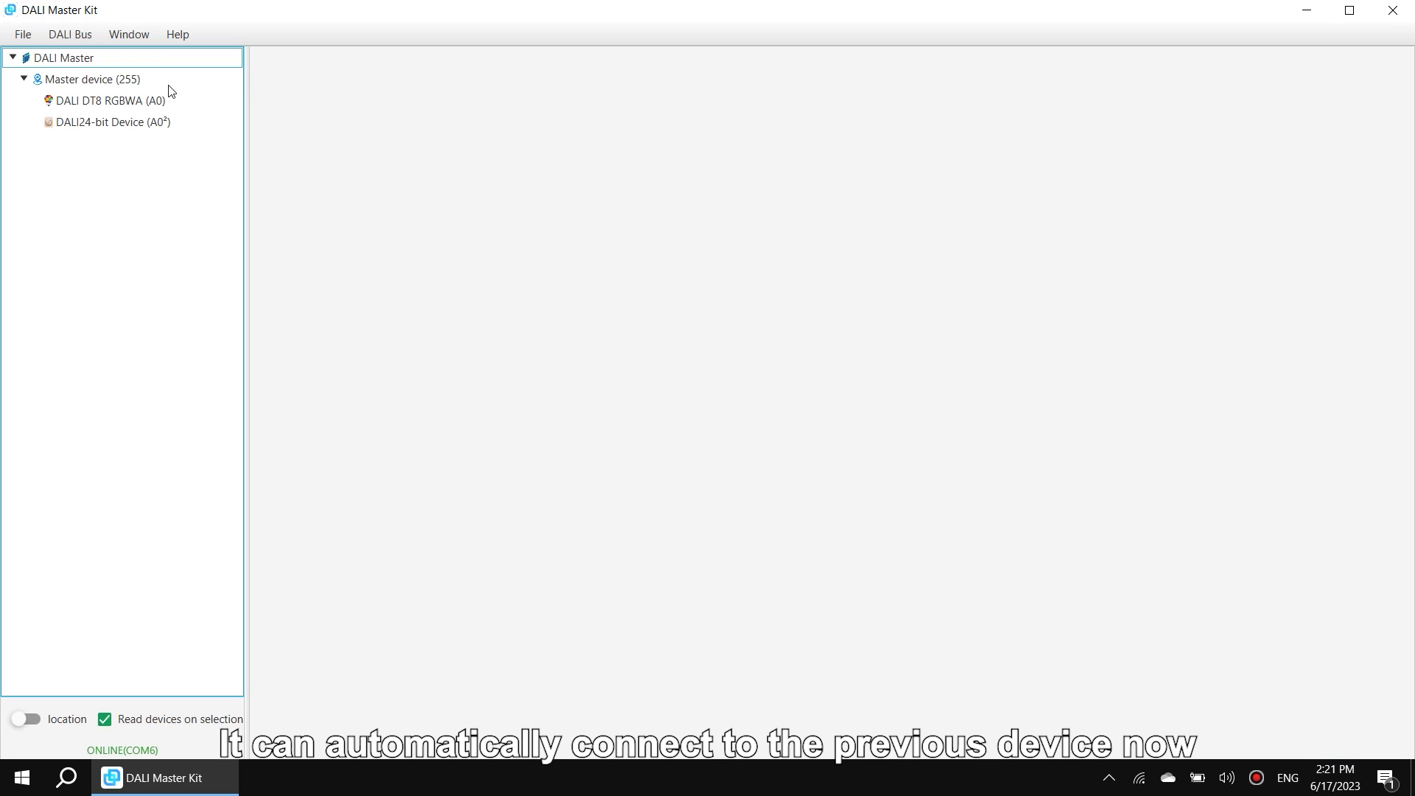
left_click(125, 82)
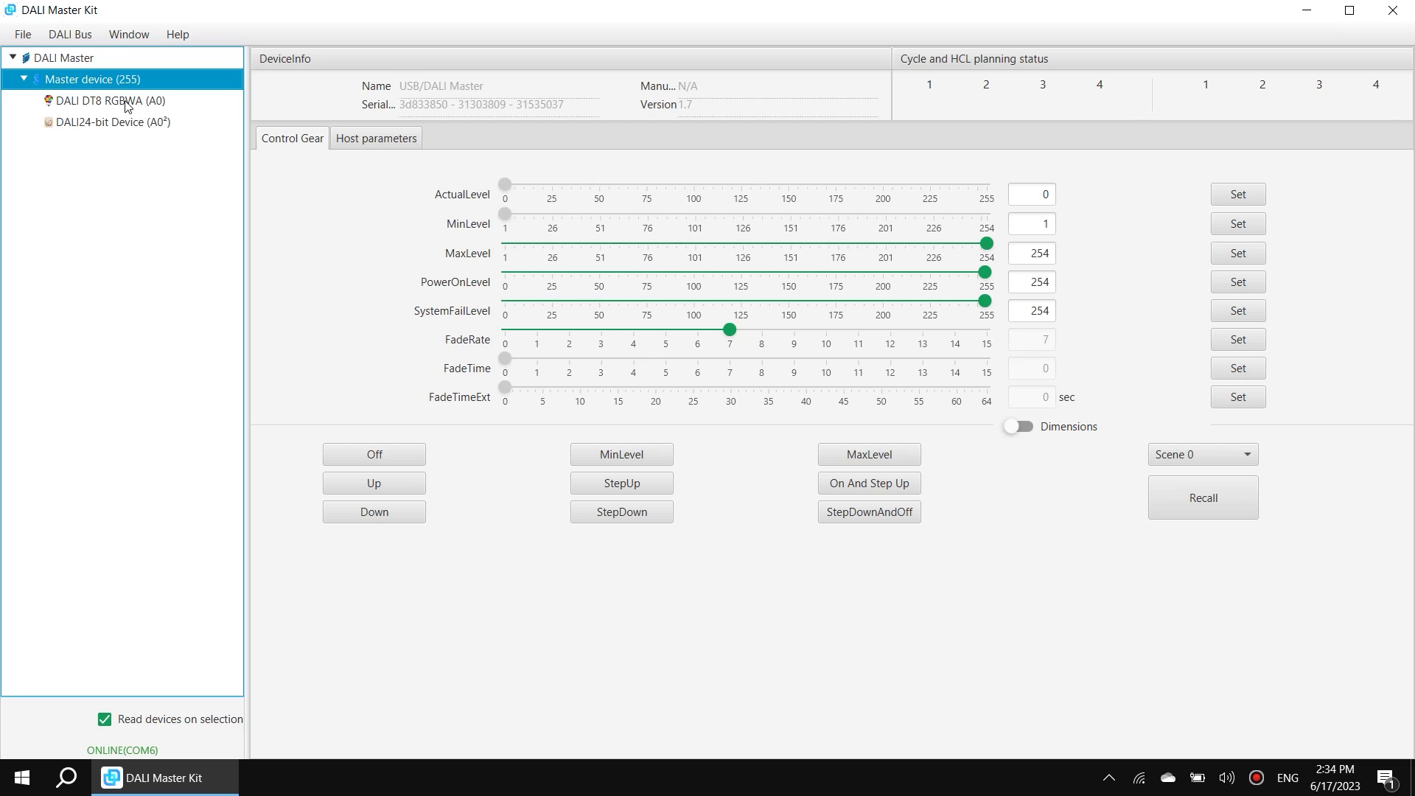
Switch the DALI DT8 RGBWA controller fully on and set its short address to A1
left_click(126, 104)
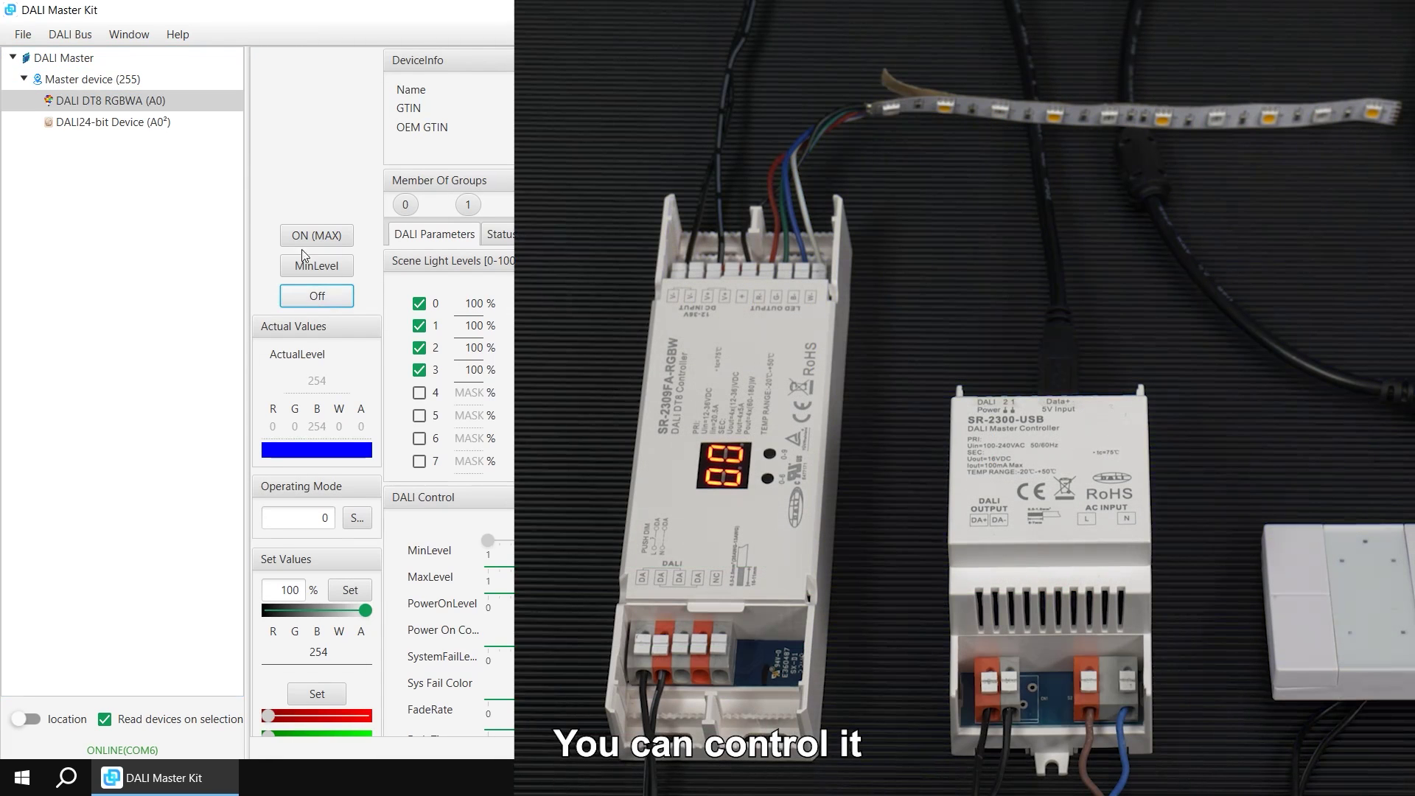
left_click(318, 236)
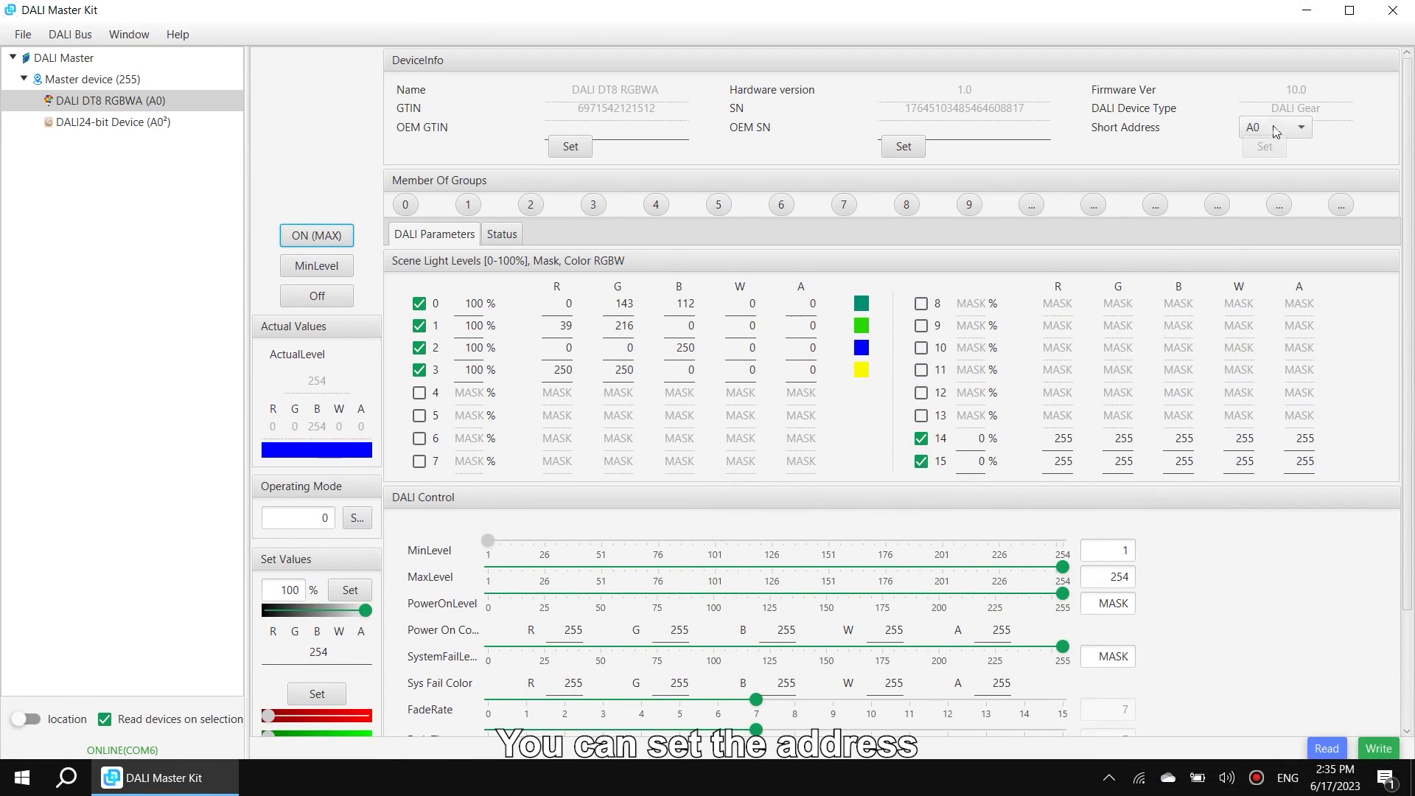
left_click(1275, 127)
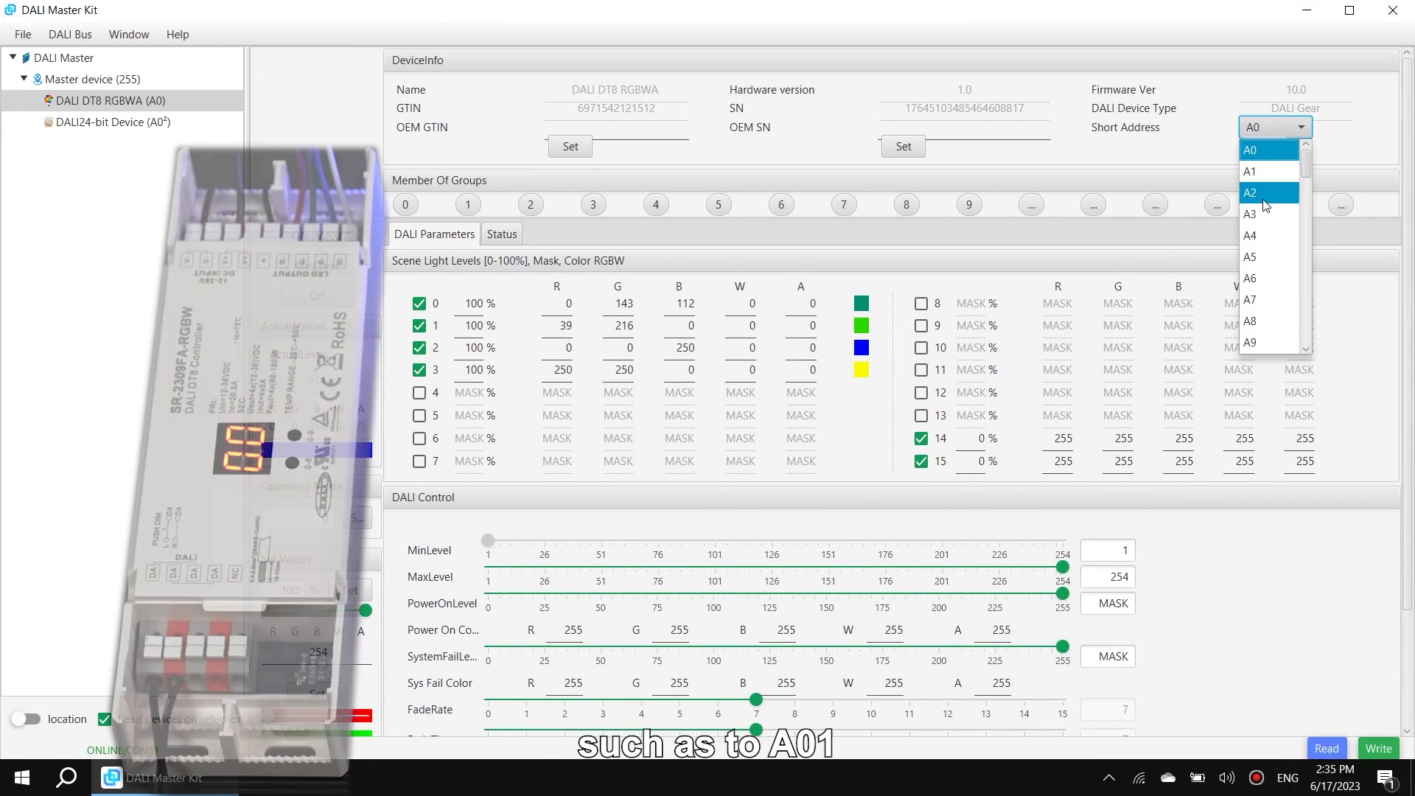
left_click(1262, 171)
left_click(1265, 147)
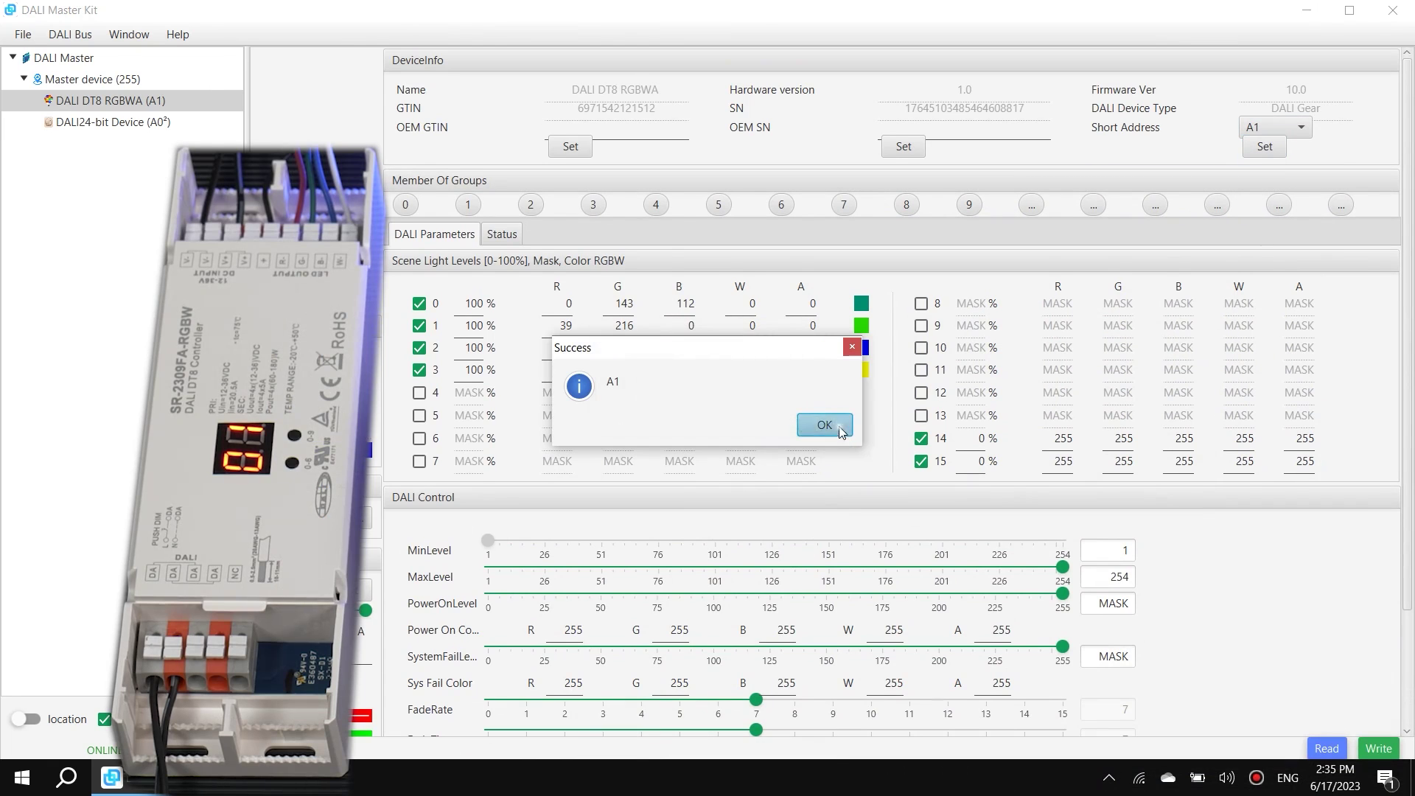
left_click(825, 425)
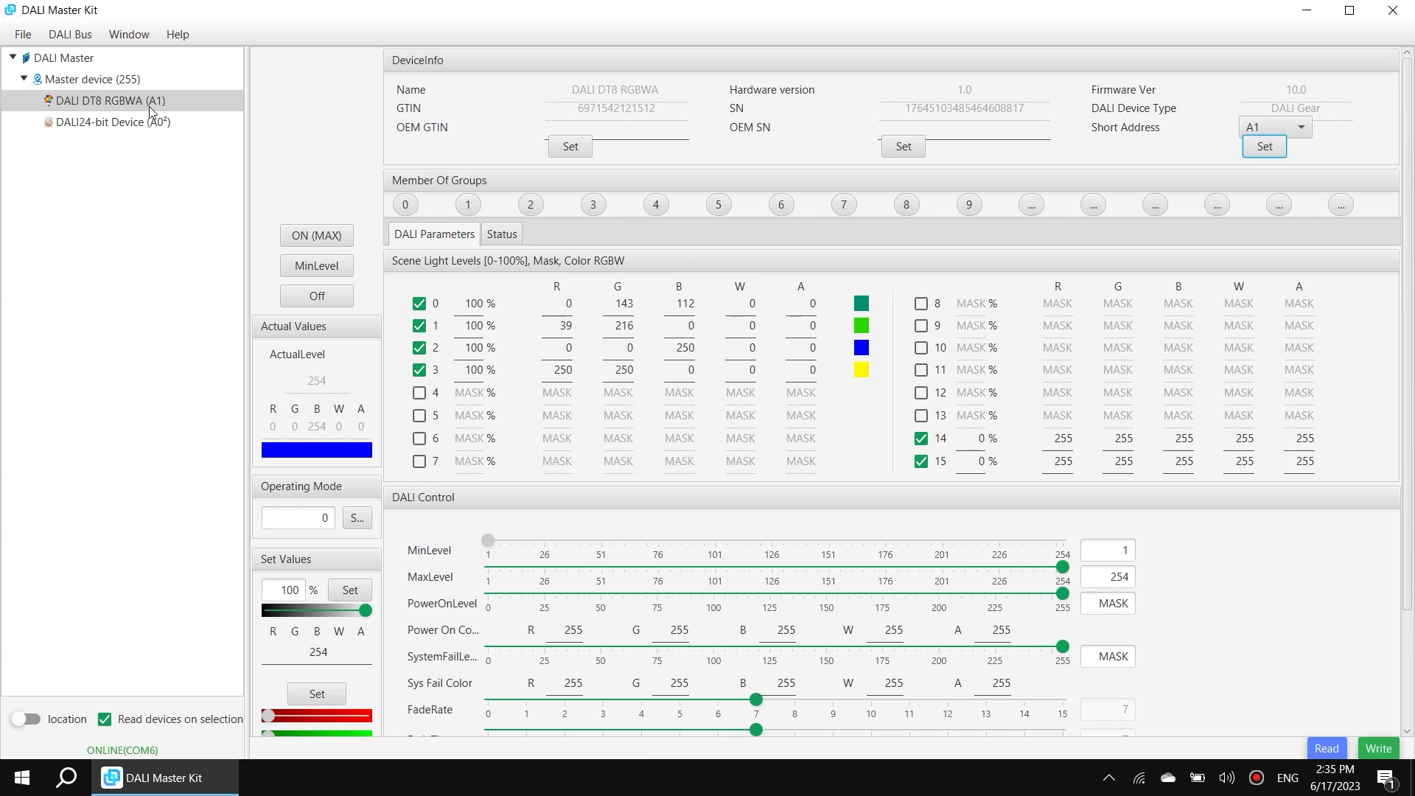
Put the A1 controller in groups 0 and 1 and enable scene 4 as red (254, 0, 0) at 50%
left_click(410, 207)
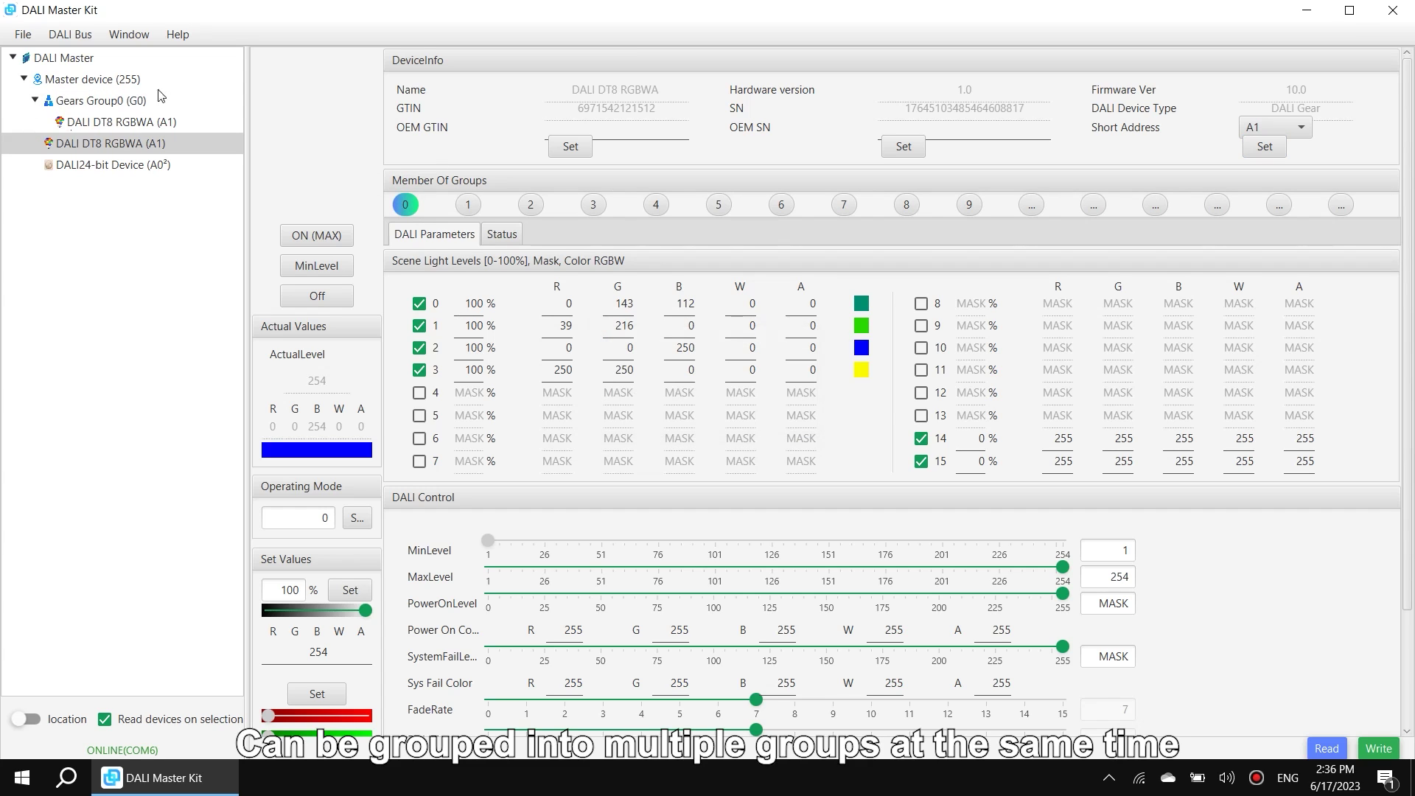
left_click(472, 207)
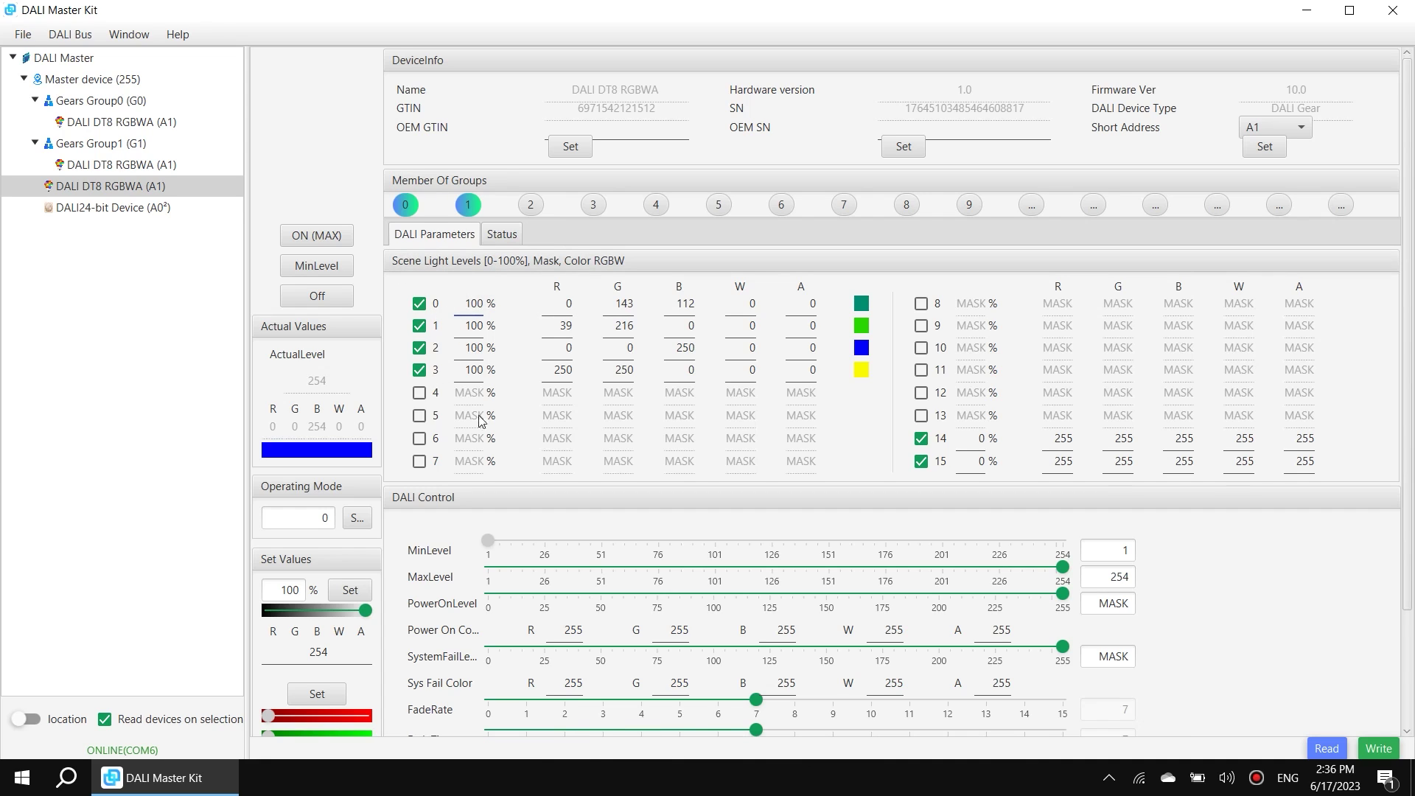
left_click(432, 393)
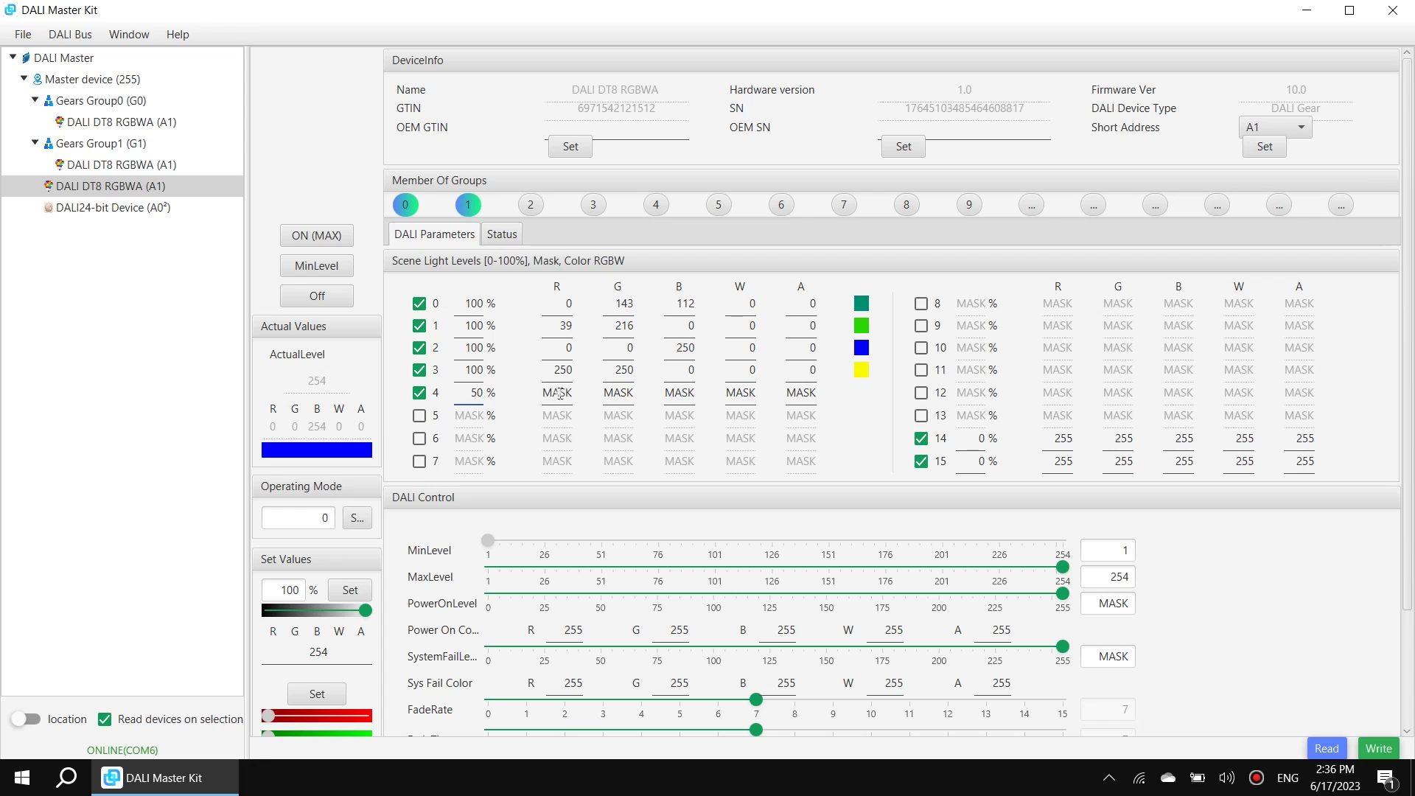
left_click(558, 394)
type("254")
key("Tab")
key("Tab")
key("Tab")
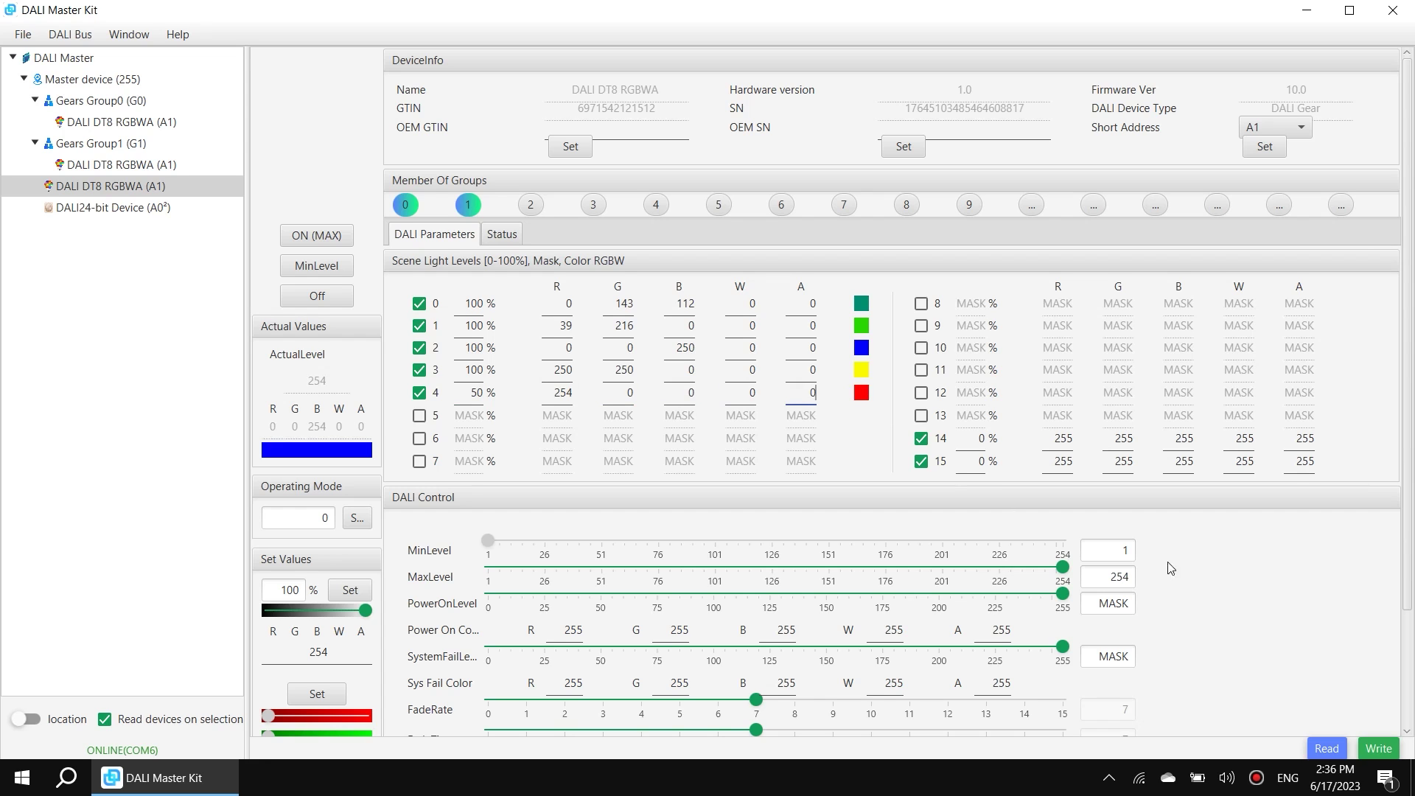
scroll(1231, 568, "down", 4)
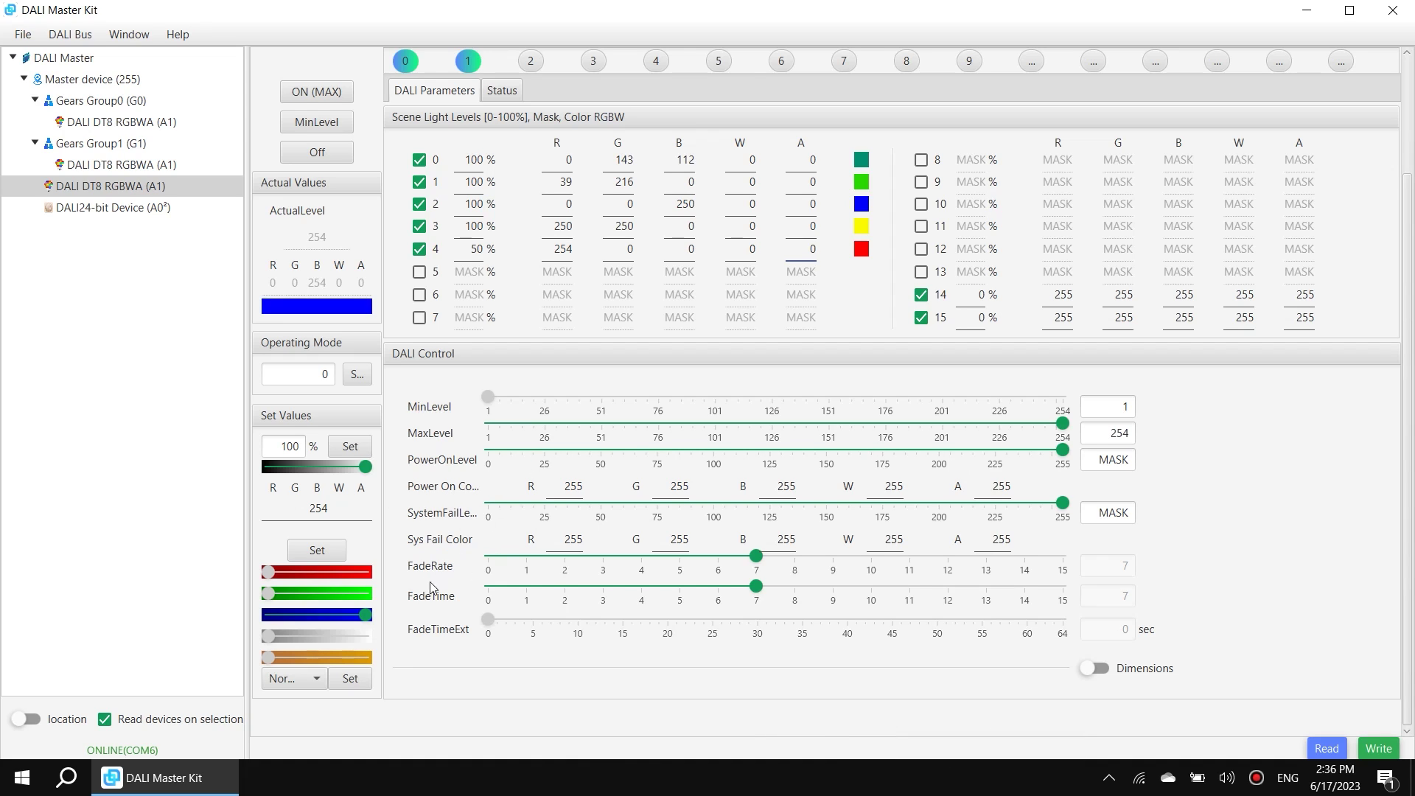
Write the new group and scene settings to the A1 controller
left_click(1379, 749)
scroll(1246, 635, "up", 3)
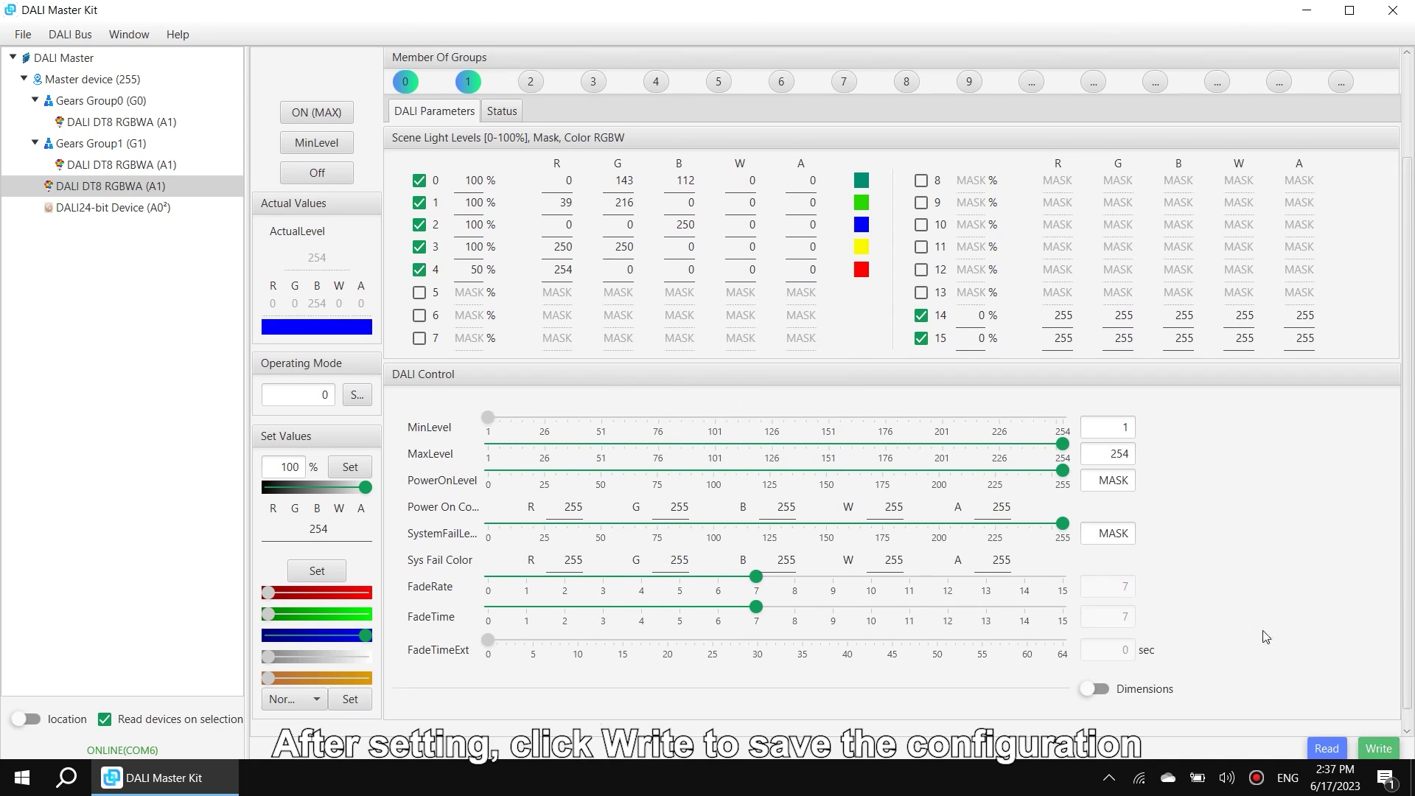
scroll(1246, 634, "up", 1)
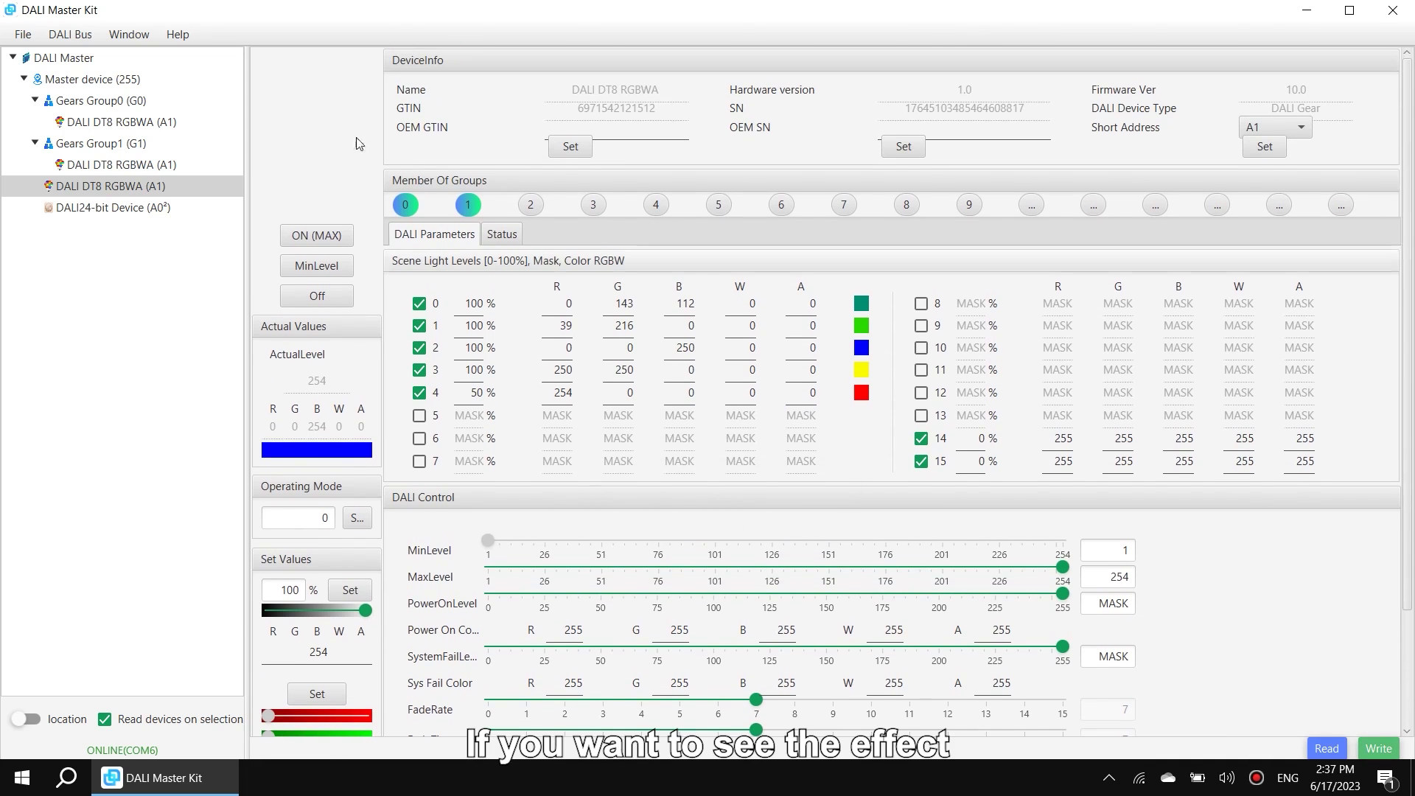
Through Master device (255), recall scene 0 and then scene 1 on all devices
left_click(109, 81)
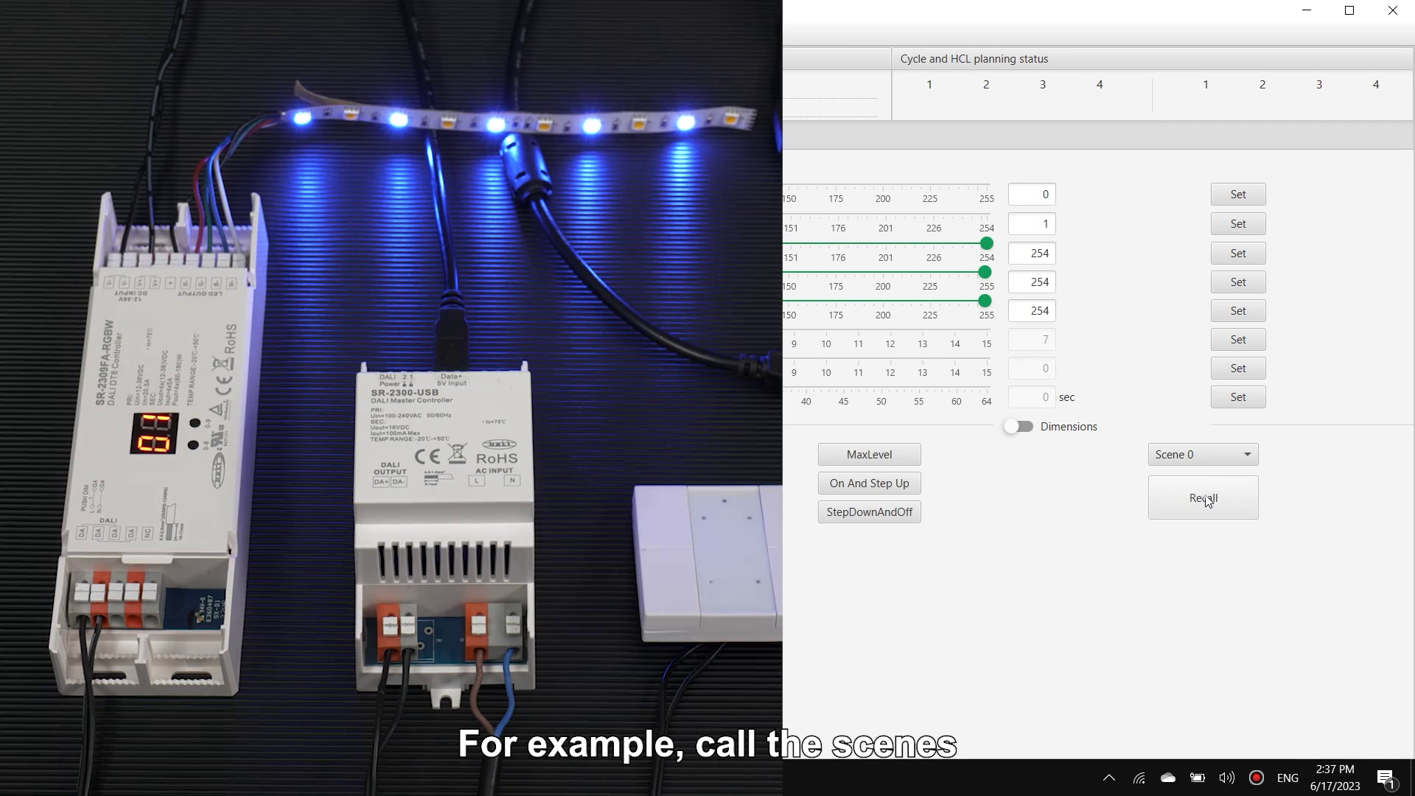
left_click(1208, 500)
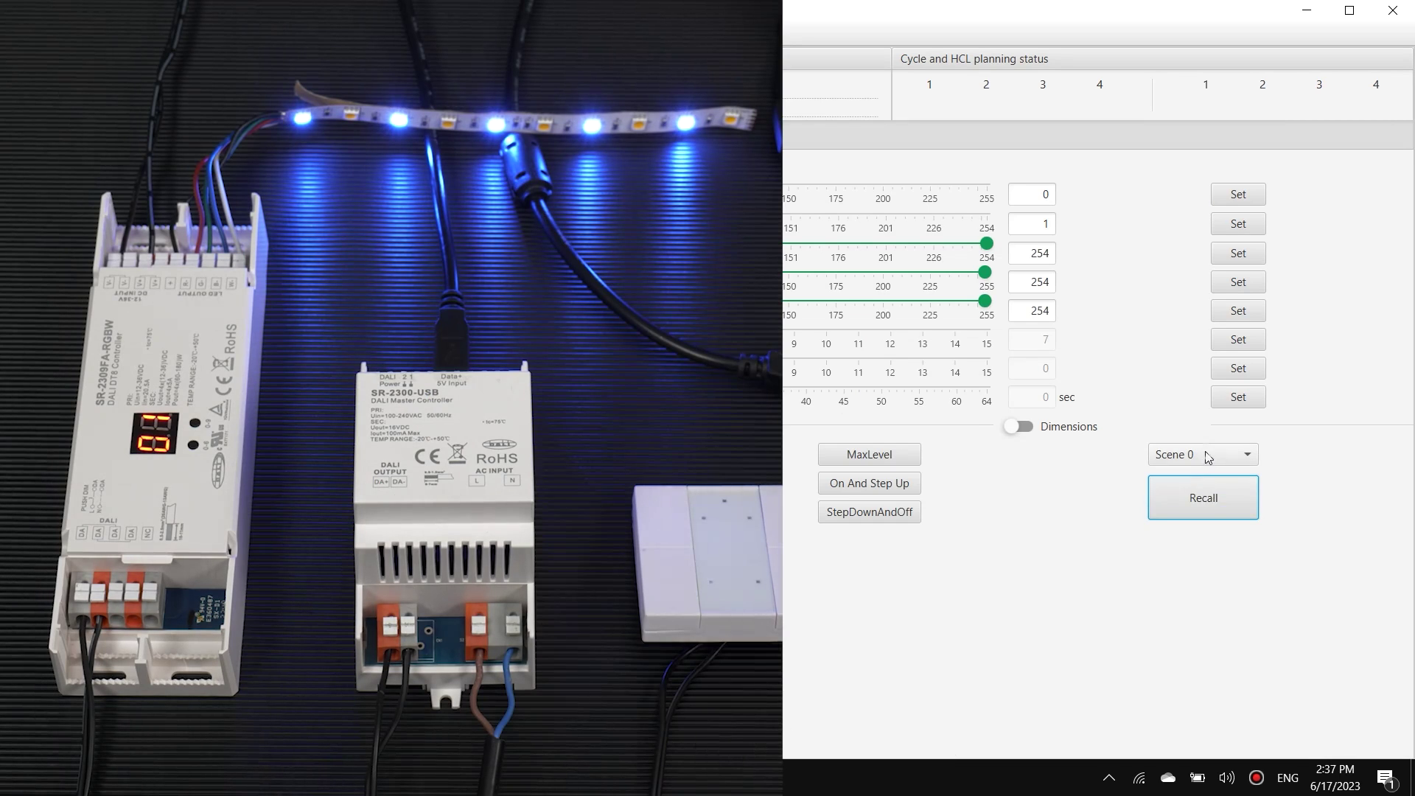
left_click(1209, 455)
left_click(1209, 497)
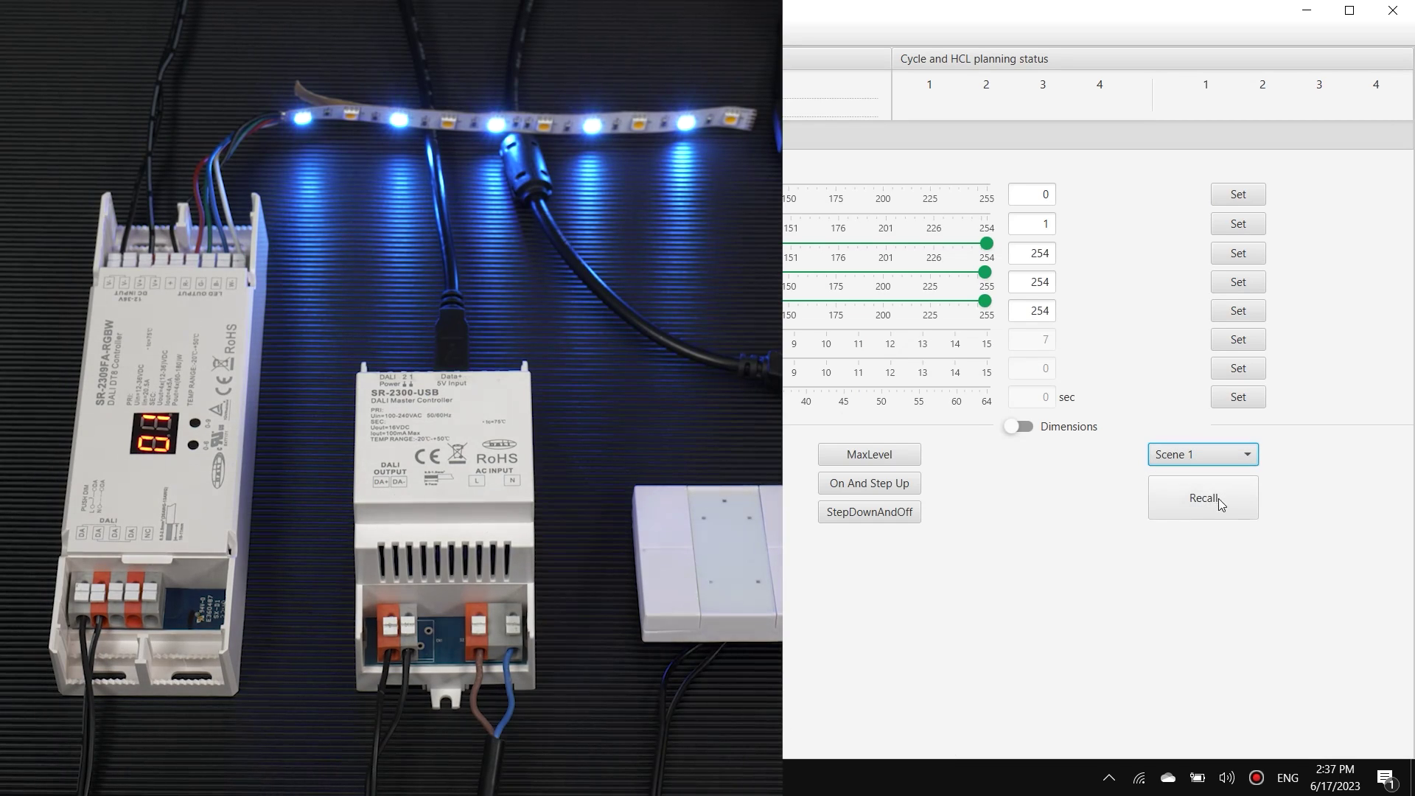
left_click(1220, 504)
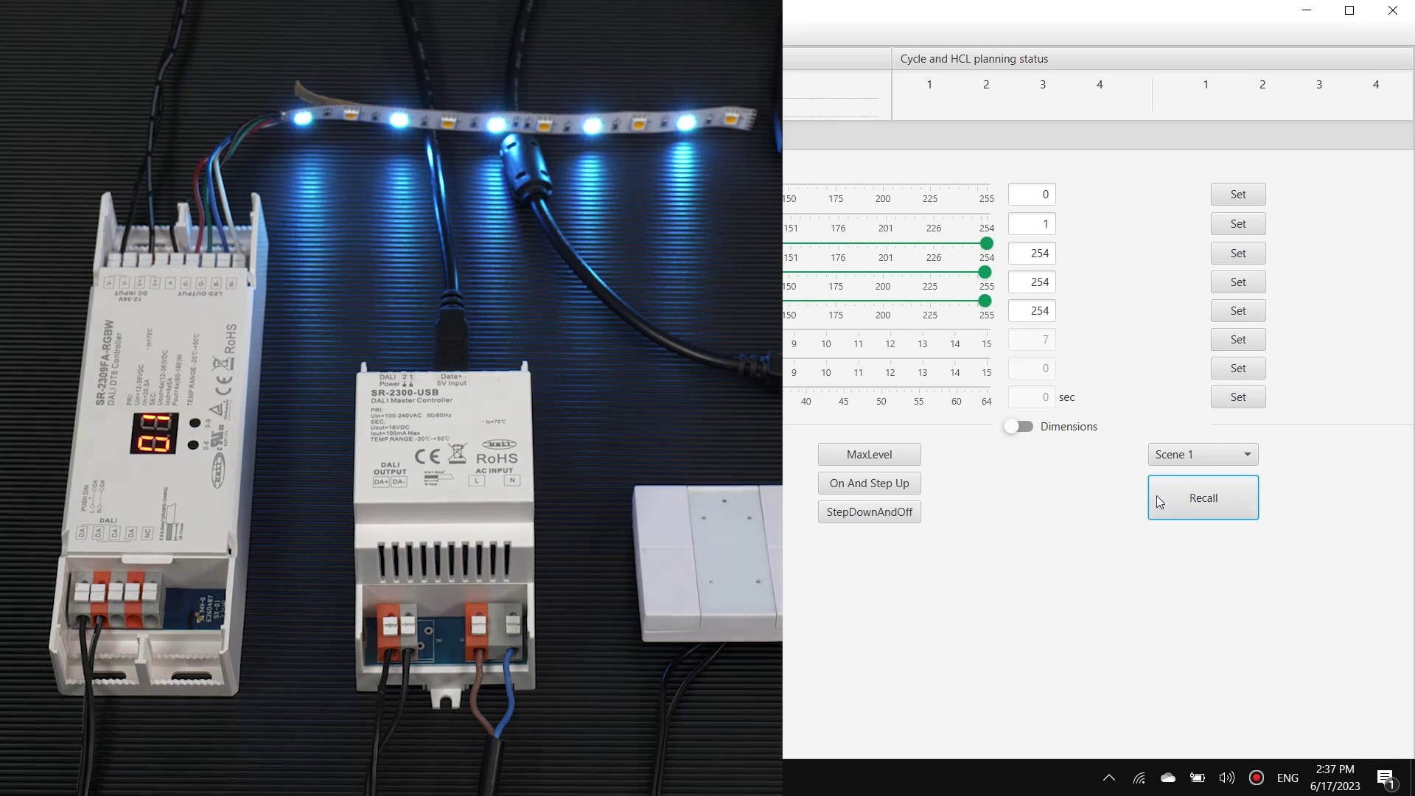
left_click(1199, 453)
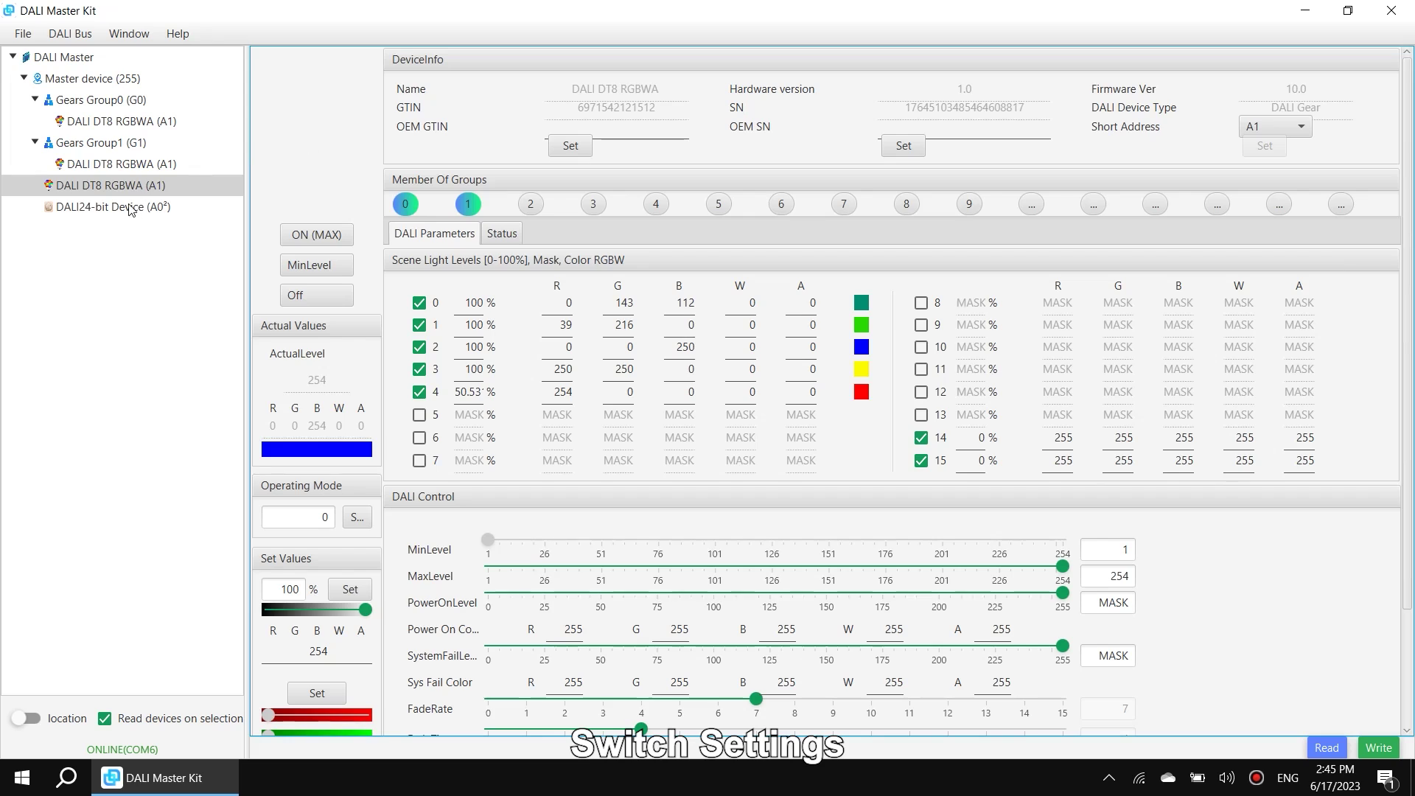
On the DALI24-bit switch's Instances tab, verify Instance 0 has Enable ticked
left_click(129, 208)
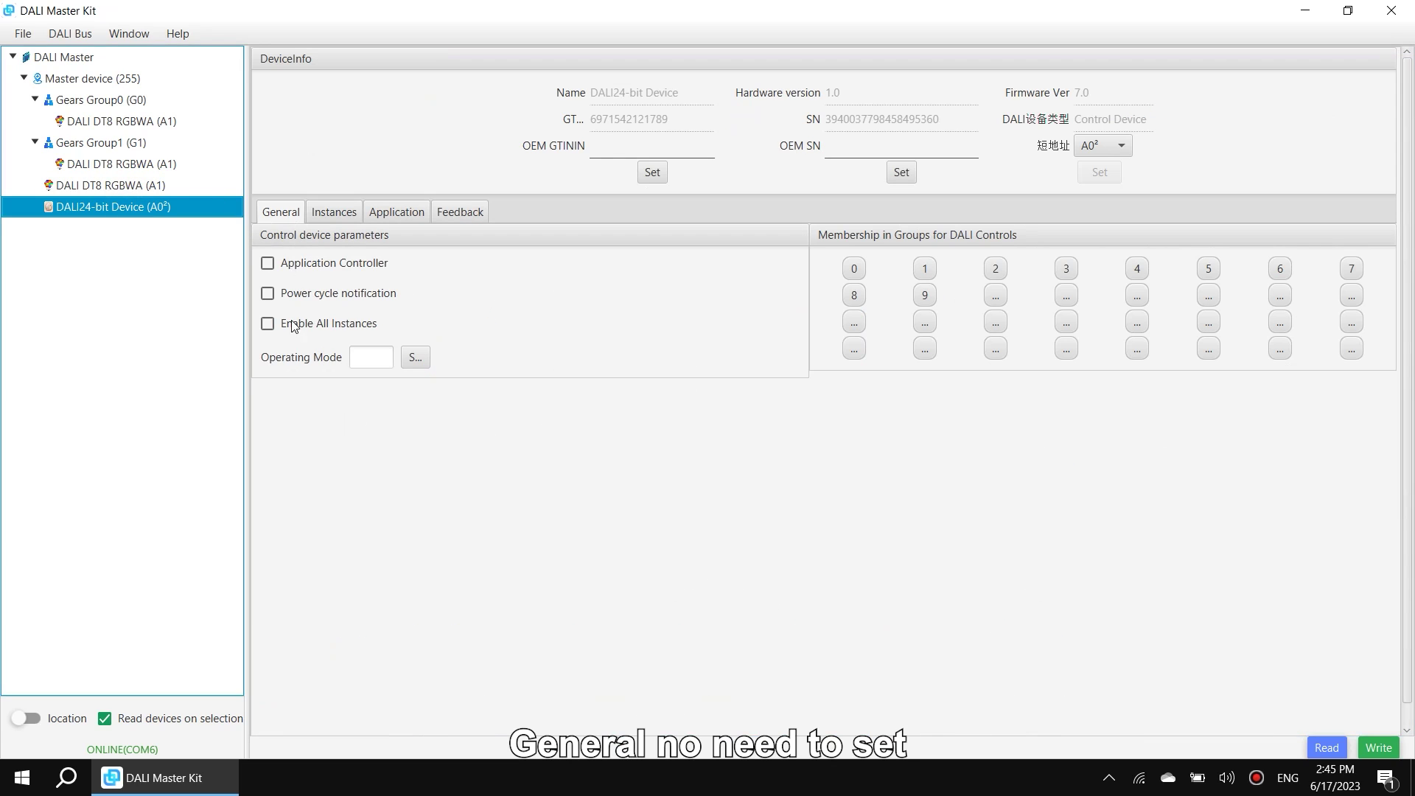
left_click(333, 214)
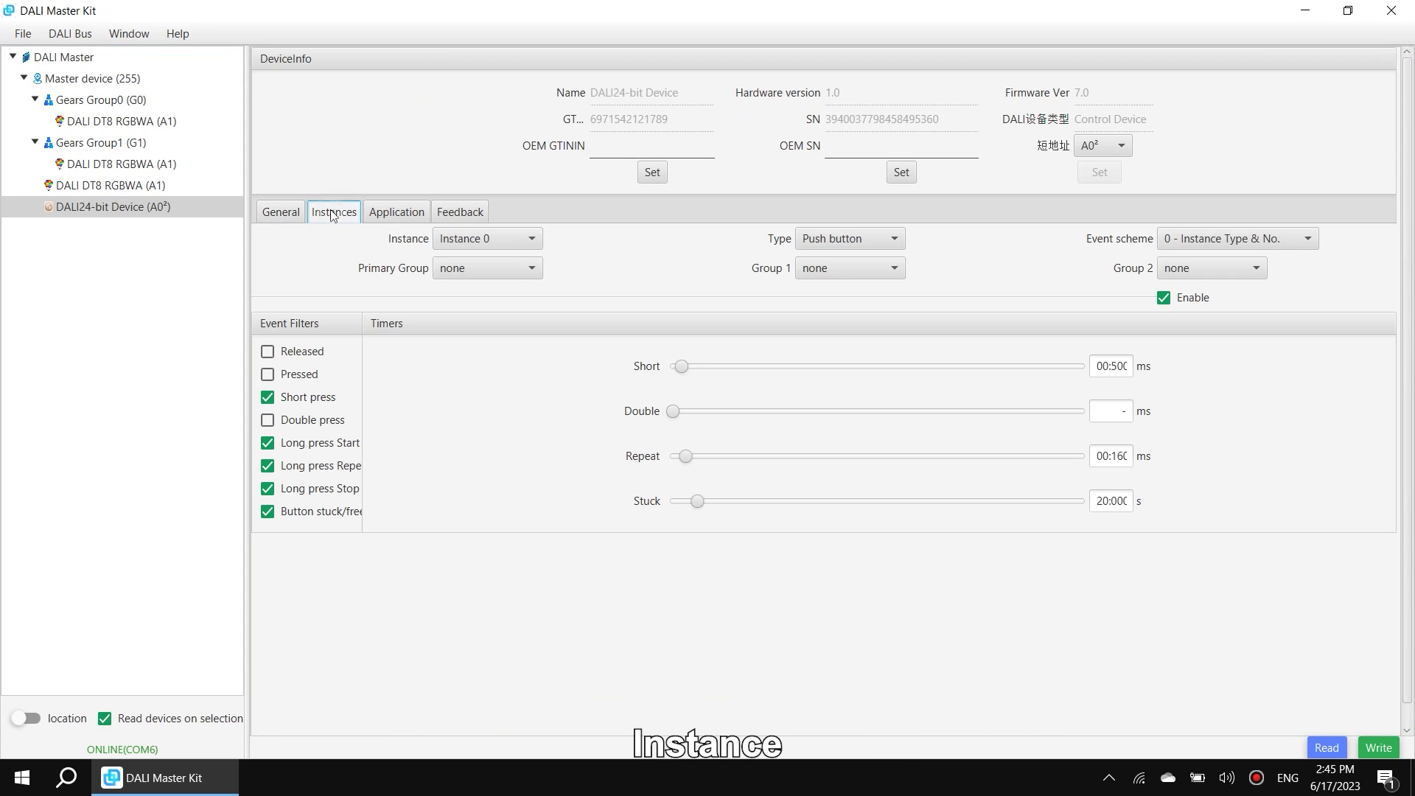
left_click(493, 243)
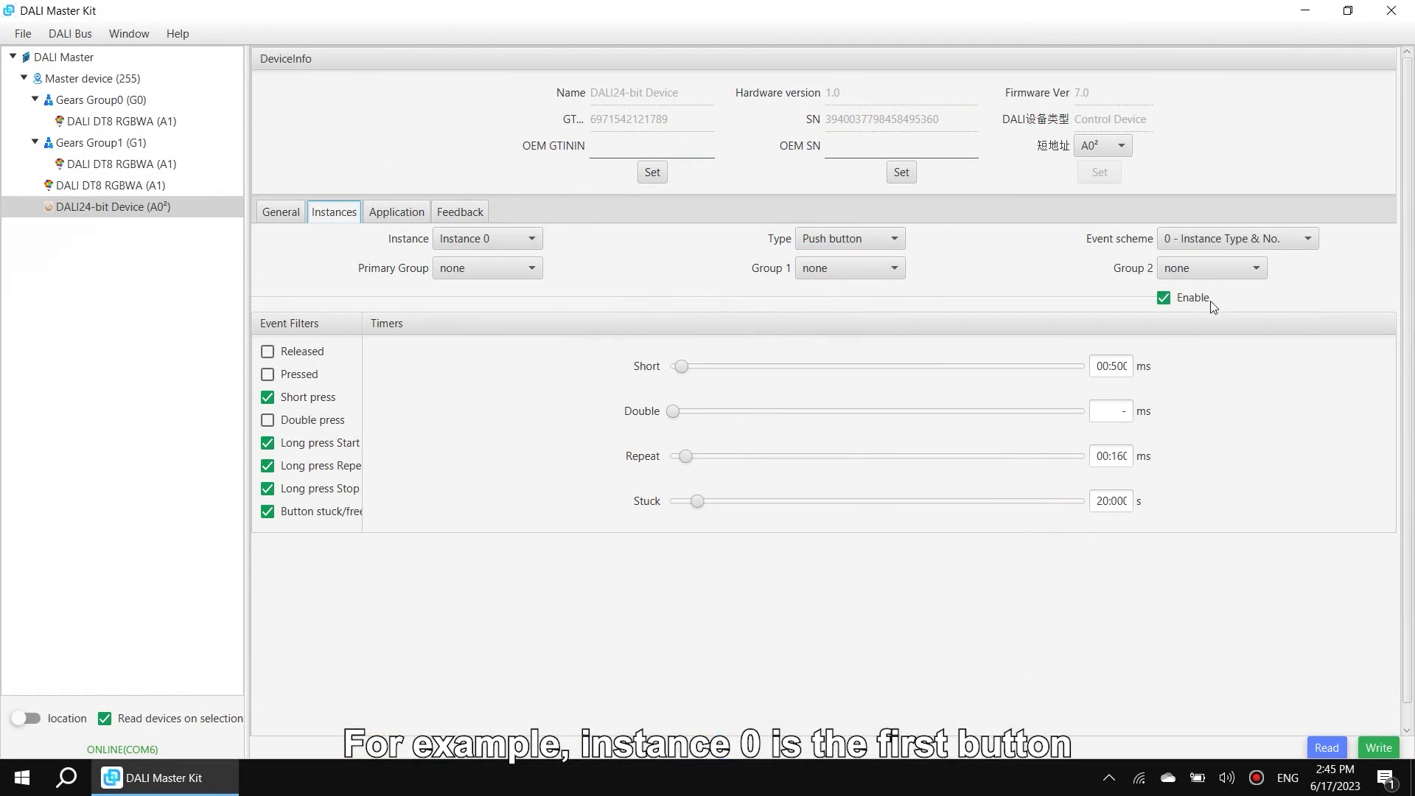
left_click(1172, 300)
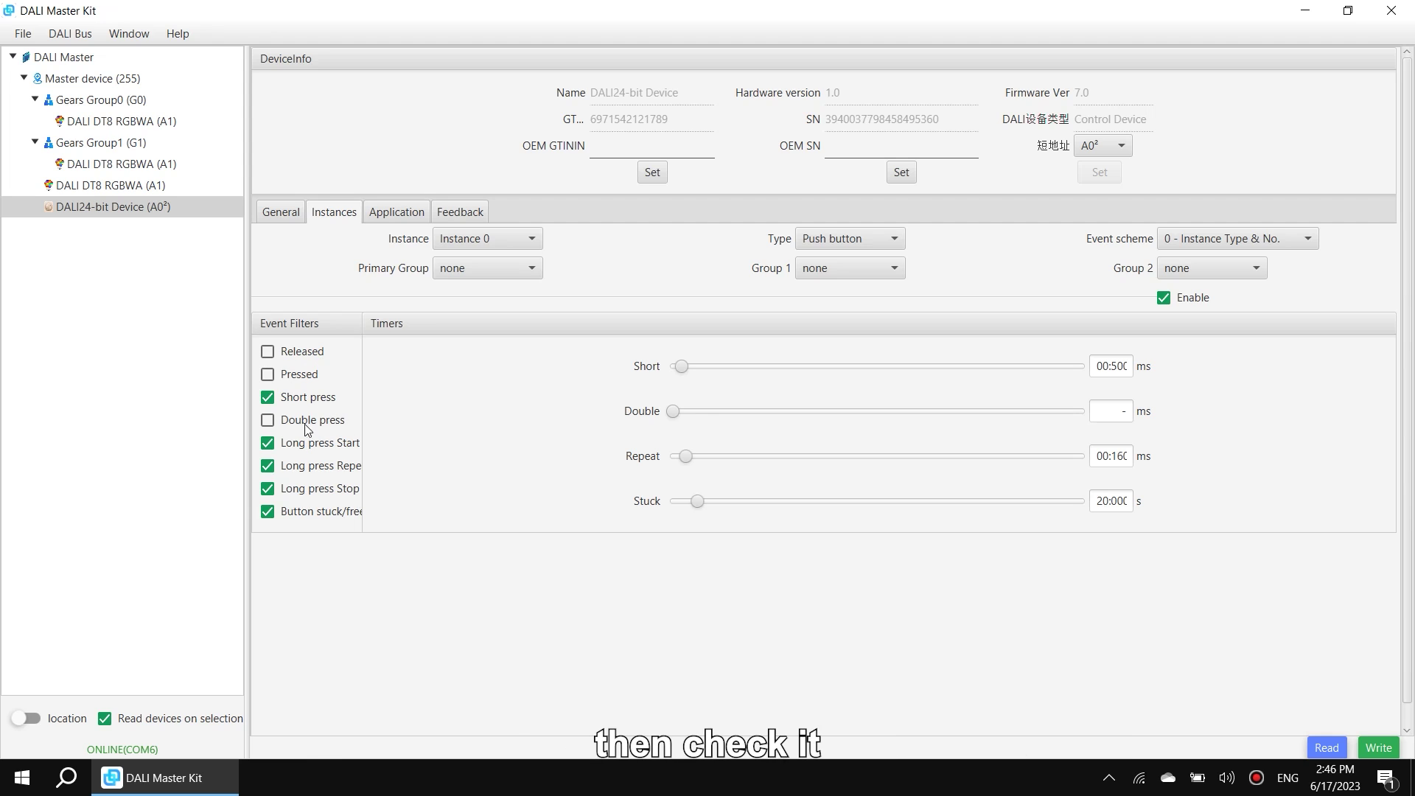
On the Application tab, bind Instance 0 to broadcast with short press OFF/GOTO LAST ACTIVE LEVEL
left_click(397, 214)
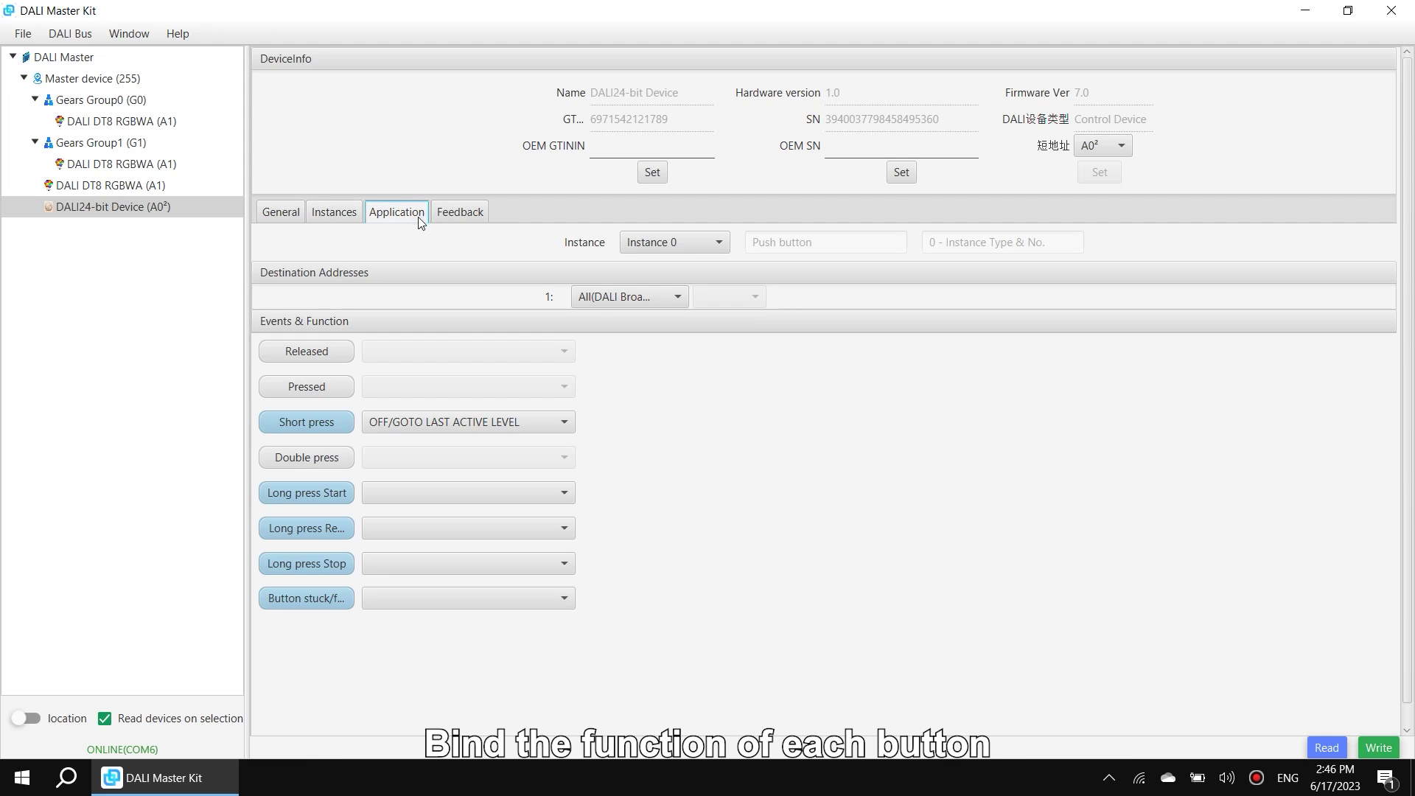
left_click(683, 244)
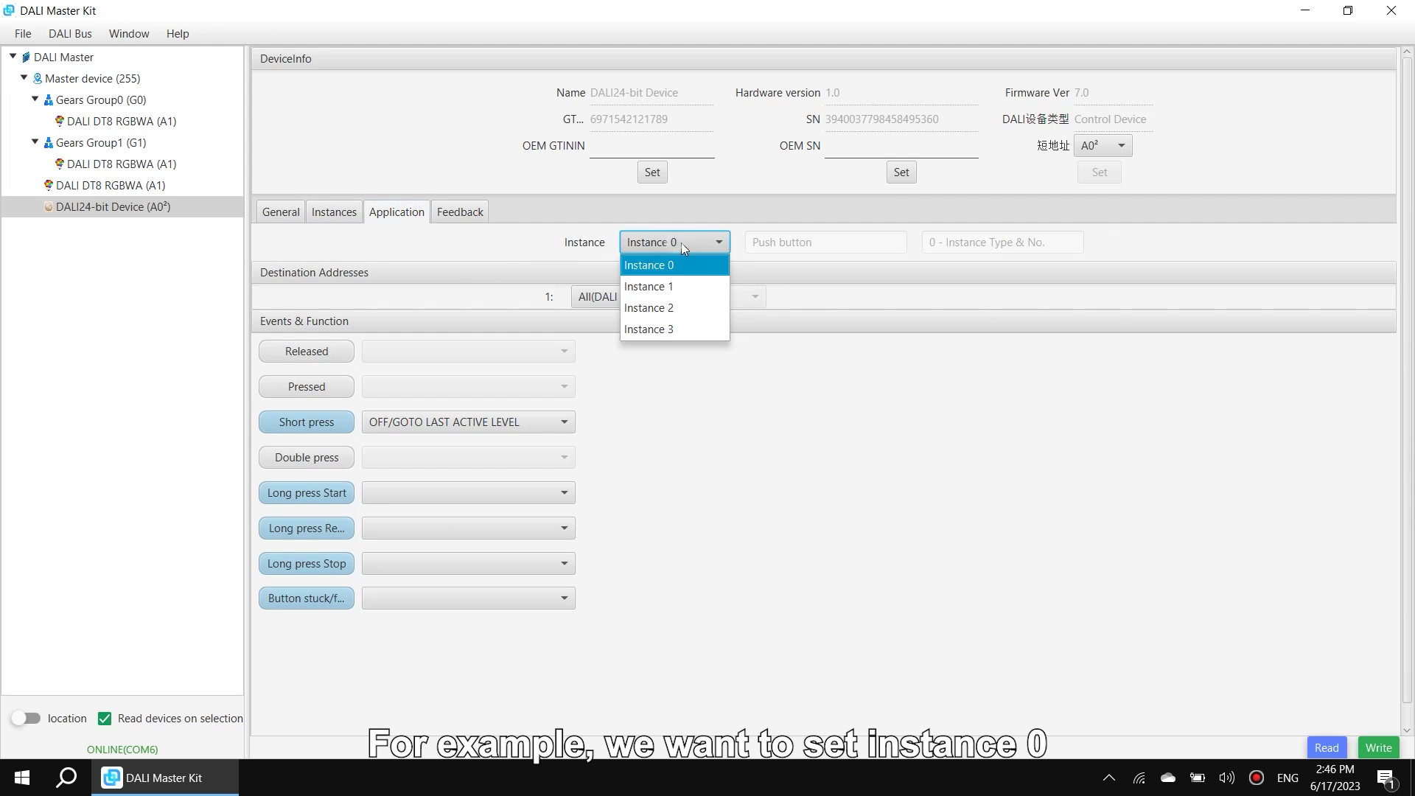
left_click(691, 267)
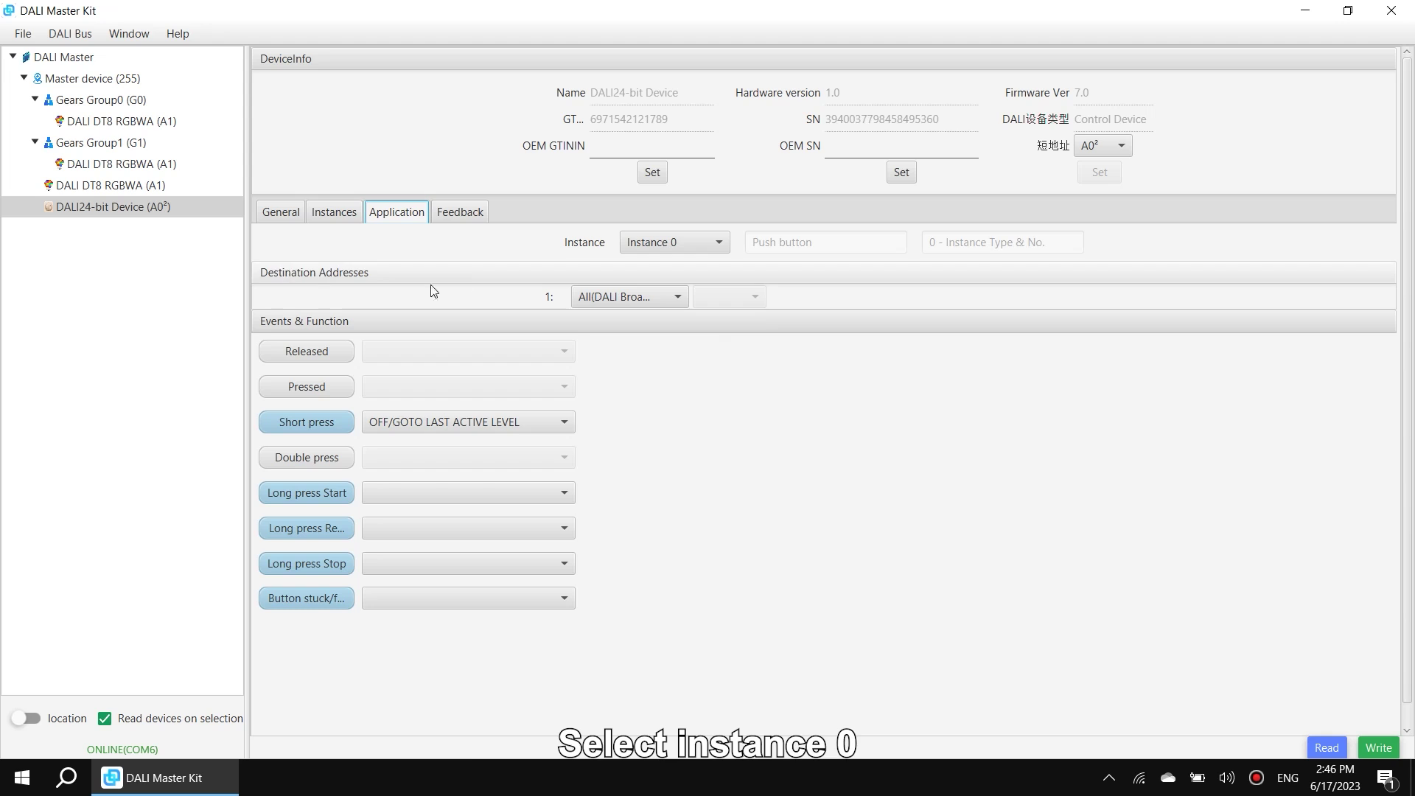
left_click(632, 301)
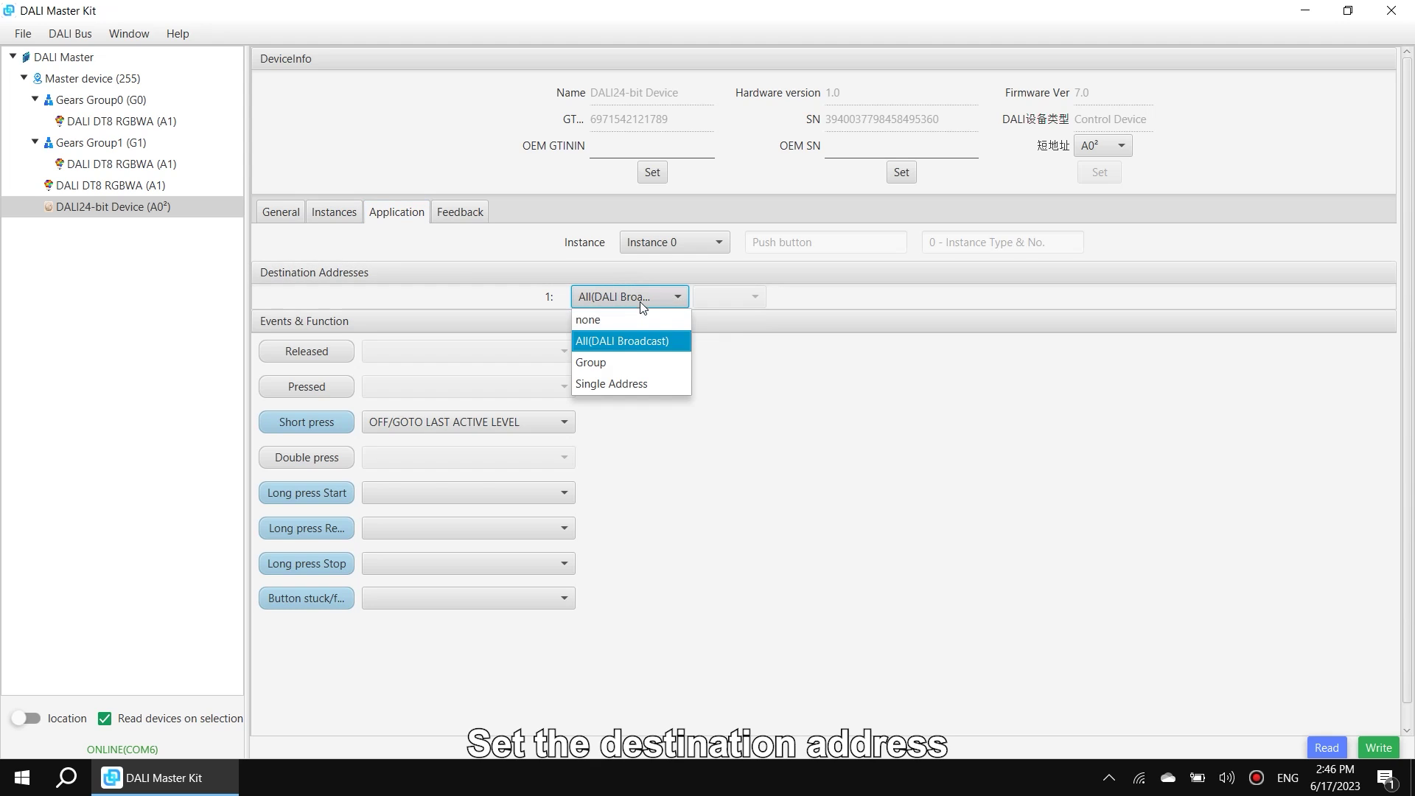
left_click(678, 343)
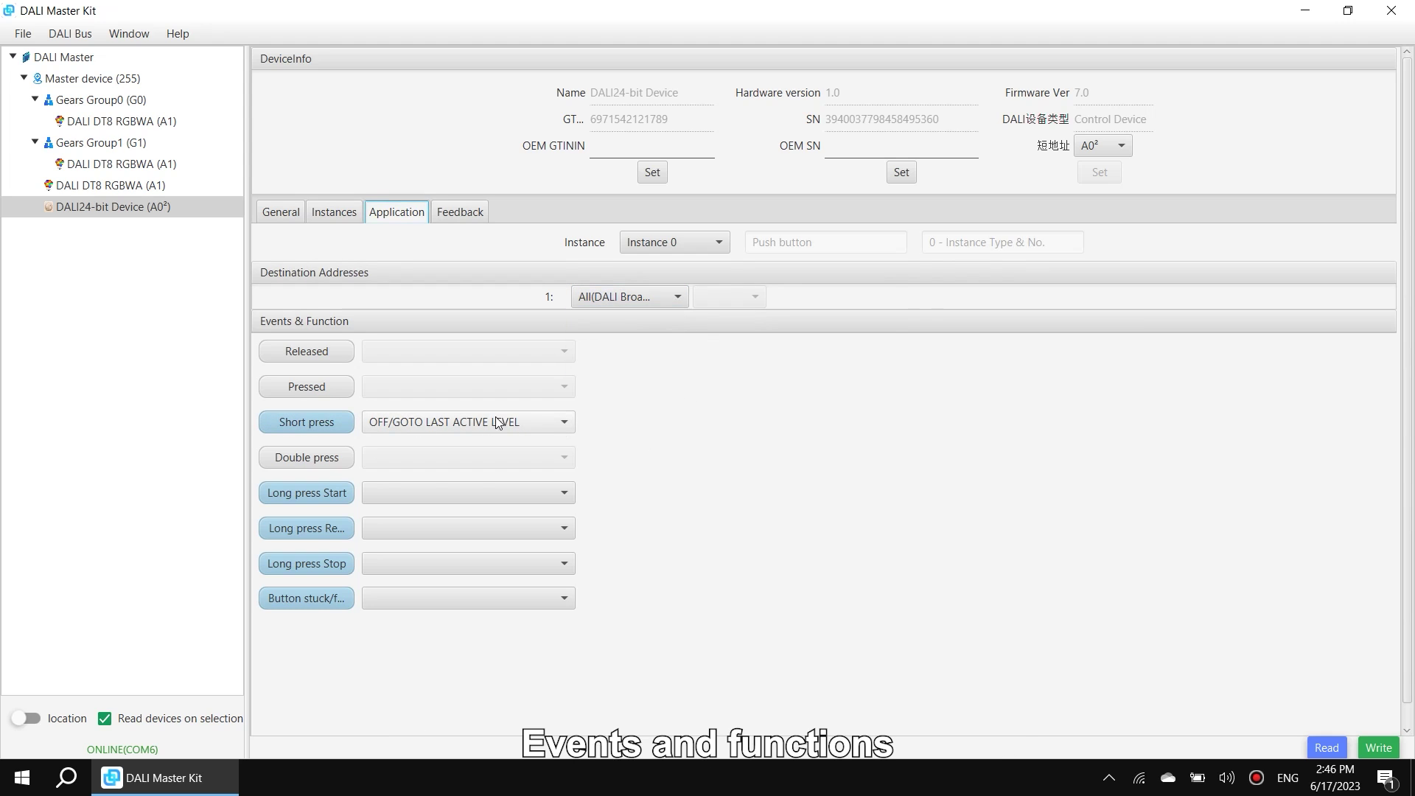
left_click(546, 423)
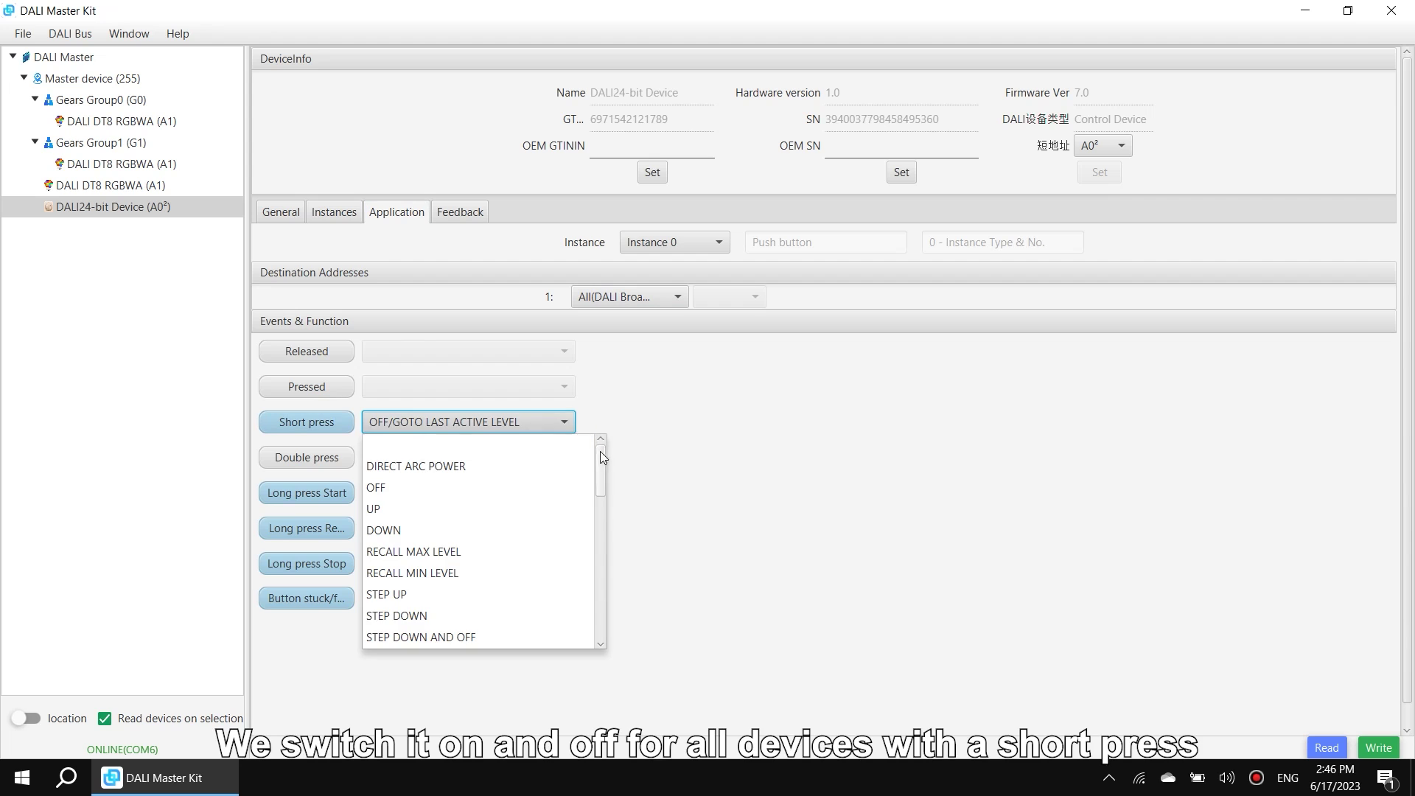
scroll(604, 505, "down", 1)
left_click_drag(604, 506, 601, 634)
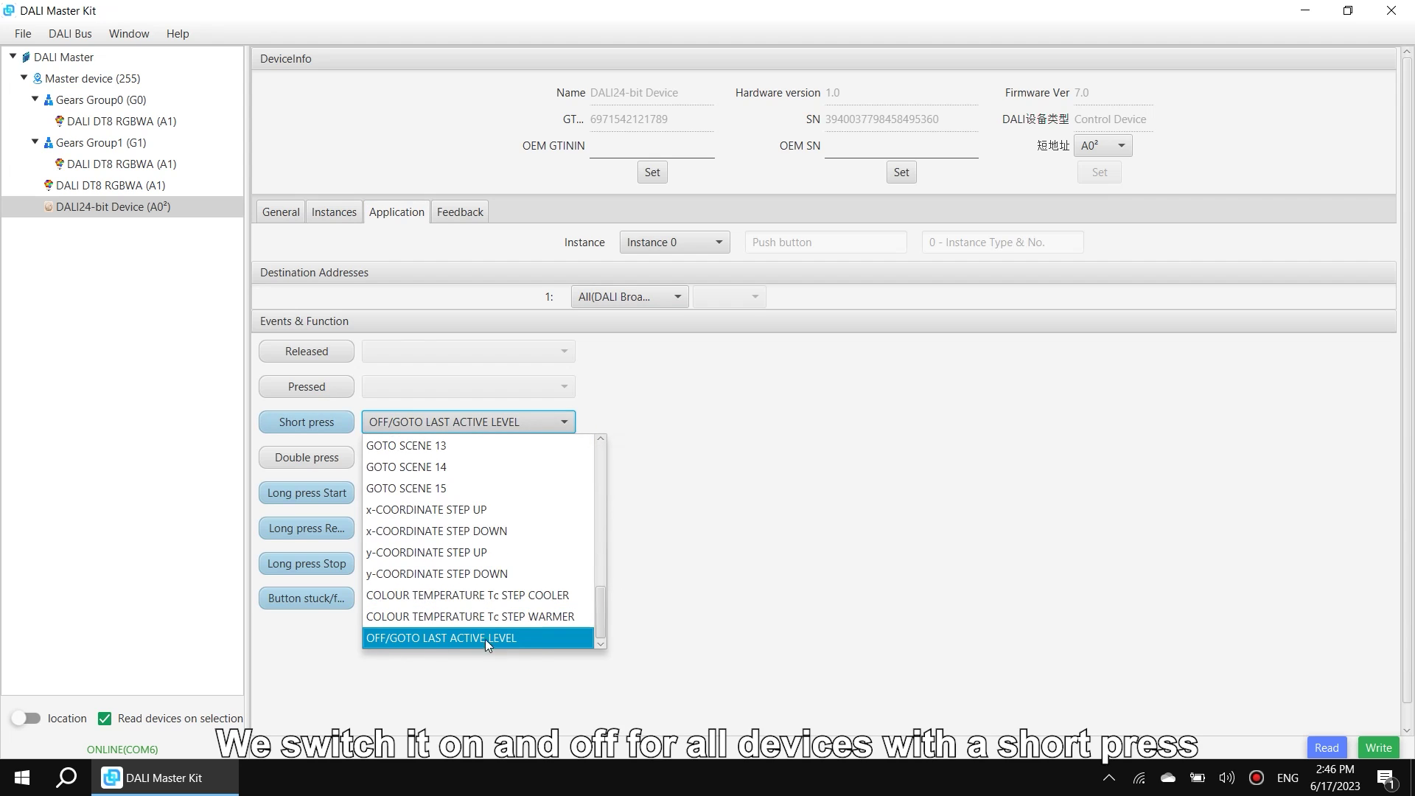
left_click(538, 640)
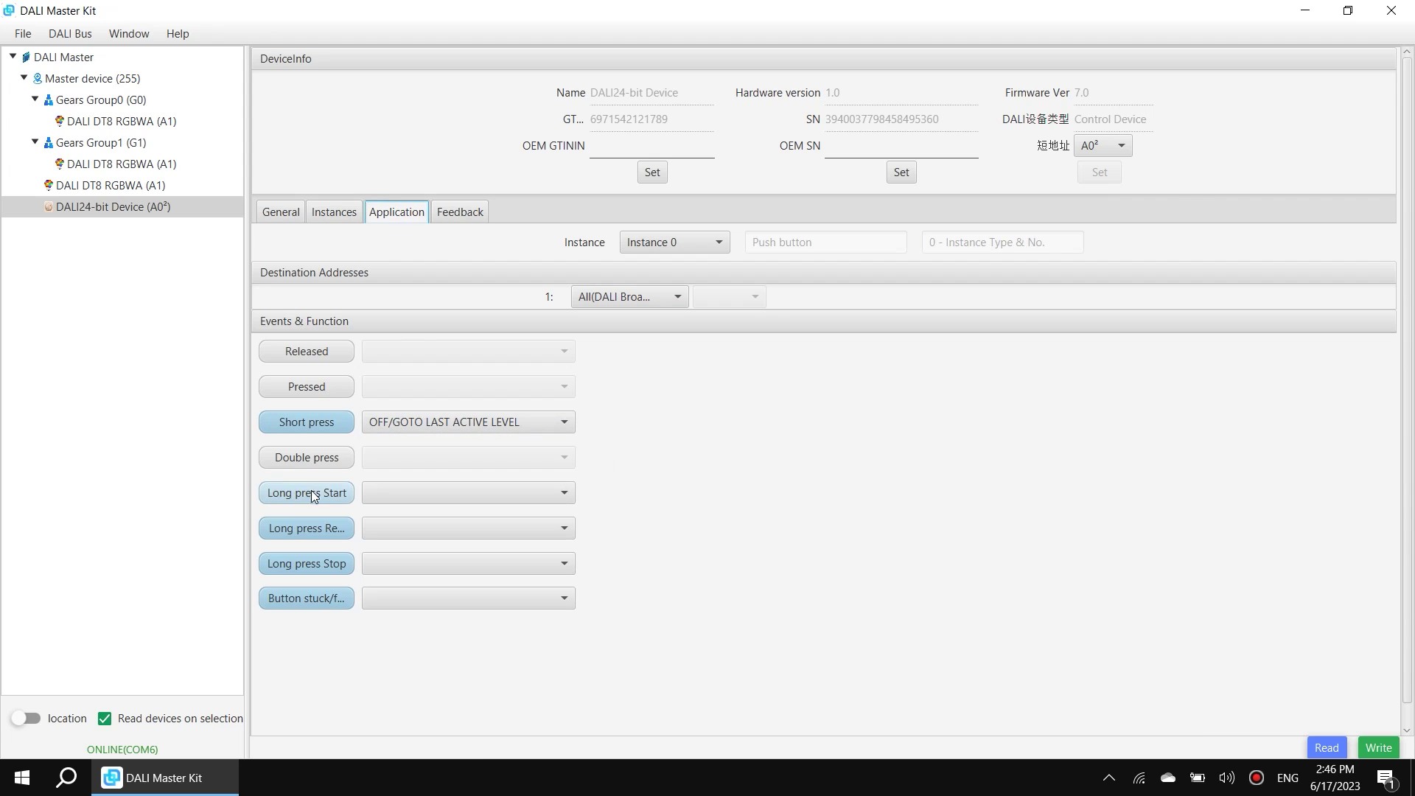